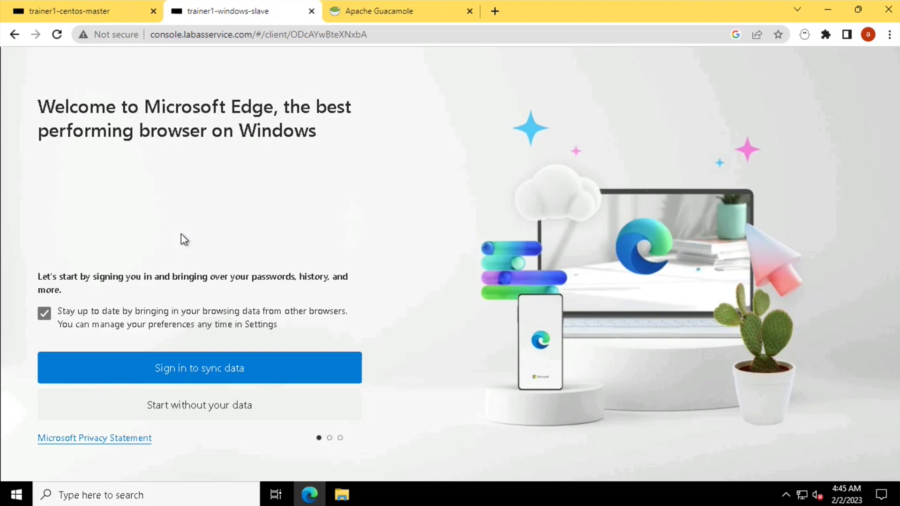
# Step: Start Microsoft Edge without importing any data and discard the extra welcome page
pyautogui.click(210, 411)
pyautogui.click(211, 412)
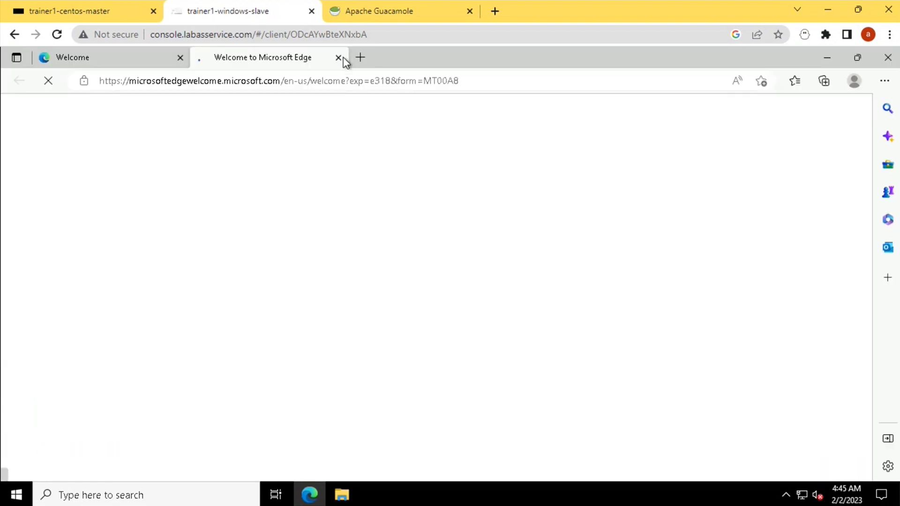
pyautogui.click(337, 58)
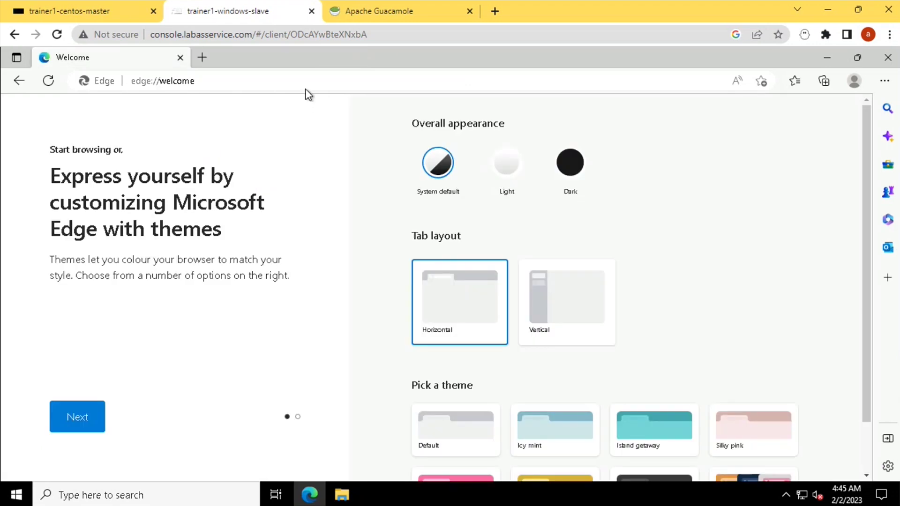
# Step: Search the web for "salt minion windows" and open the Salt Project documentation page for Windows installation
pyautogui.click(306, 87)
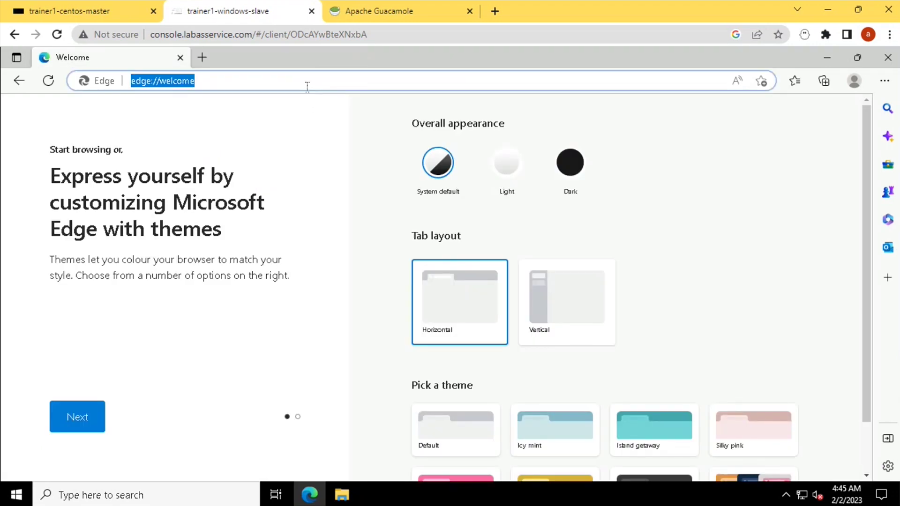
pyautogui.write('salt')
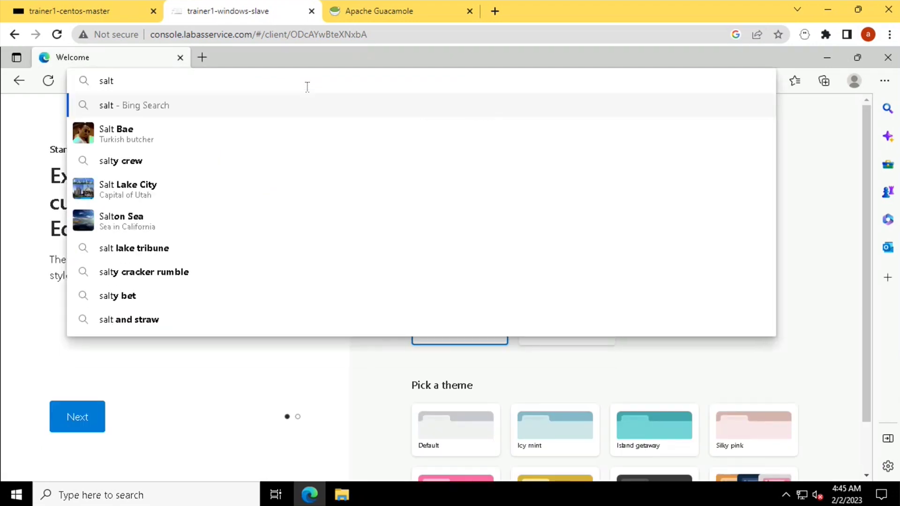
pyautogui.write(' min')
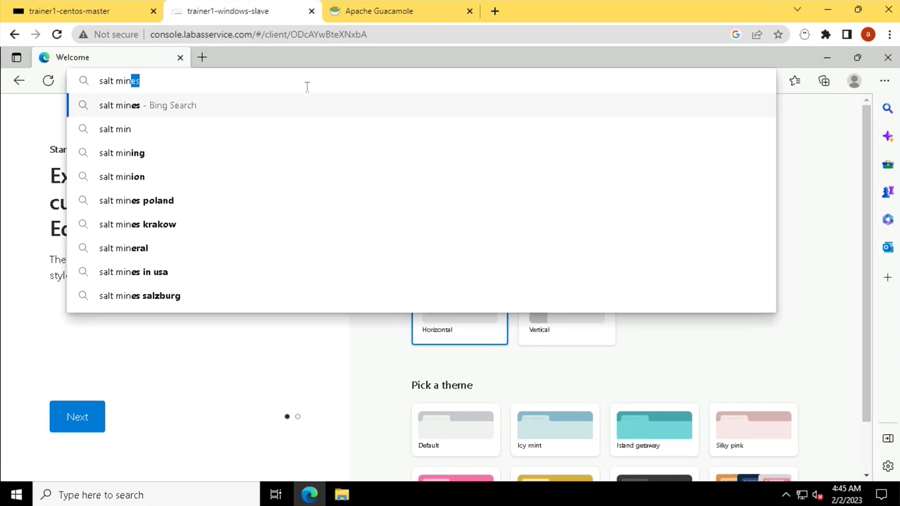
pyautogui.write('ion ')
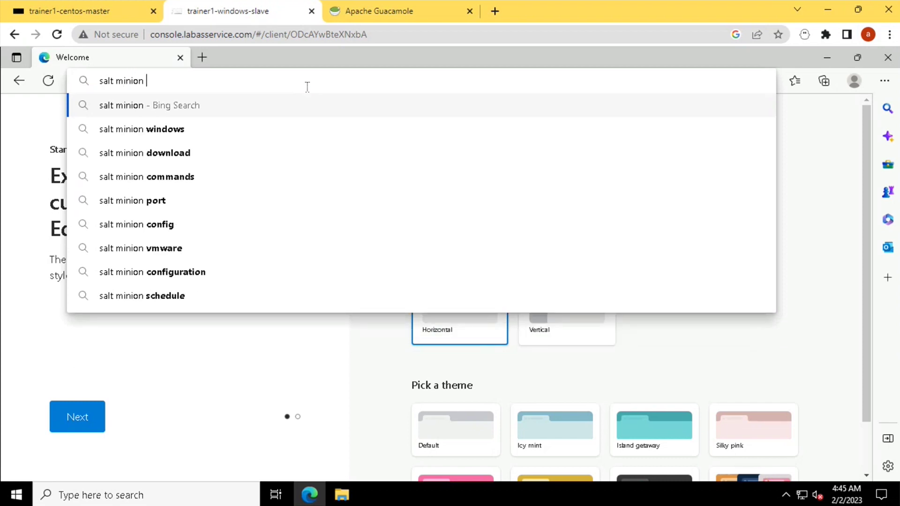
pyautogui.write('windows')
pyautogui.press('Return')
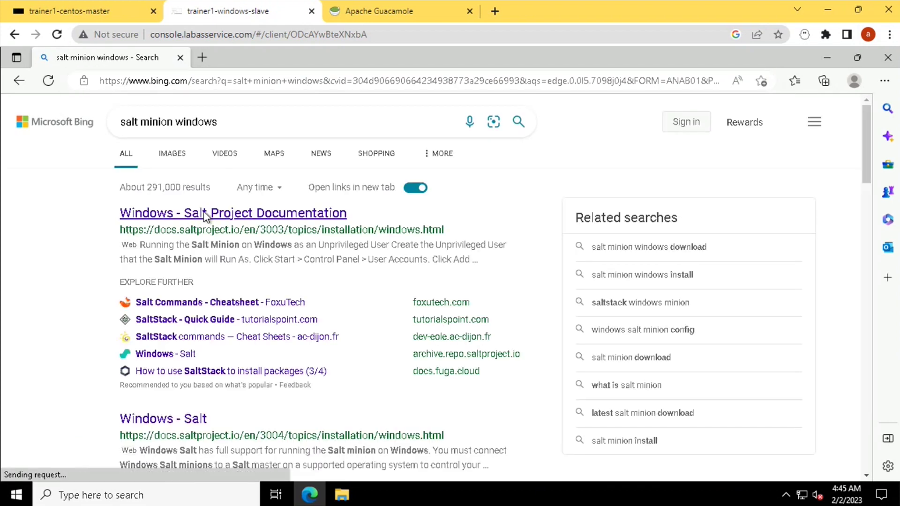
pyautogui.click(206, 215)
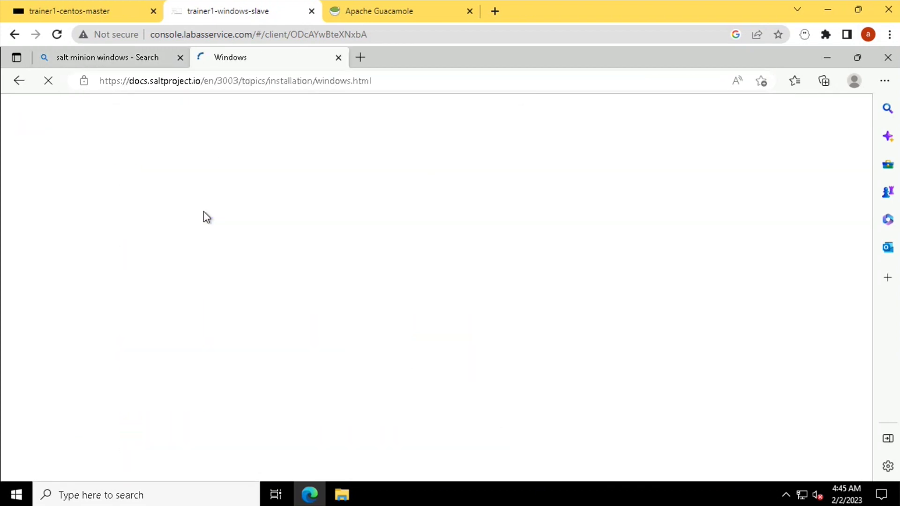
# Step: Download the Python3 AMD64 installer Salt-Minion-3004.2-AMD64-Setup.exe and minimize the browser
pyautogui.scroll(-1, 368, 292)
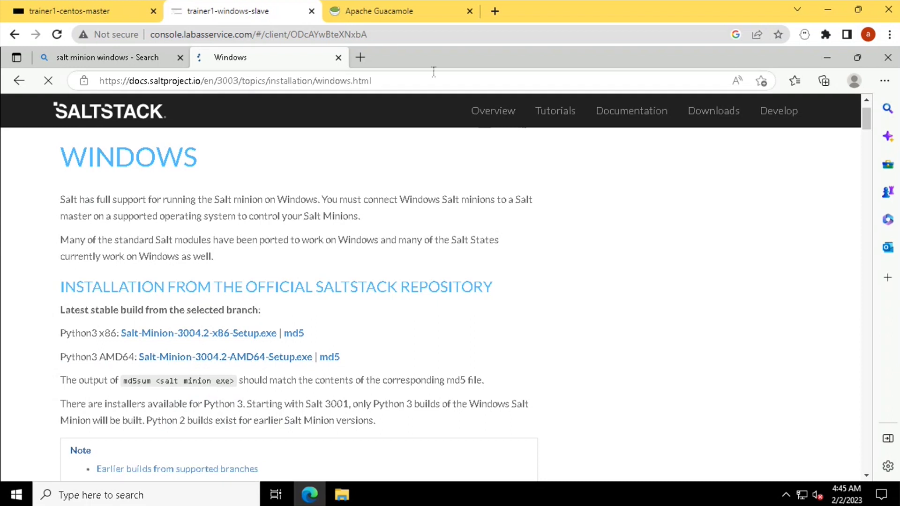
pyautogui.click(398, 83)
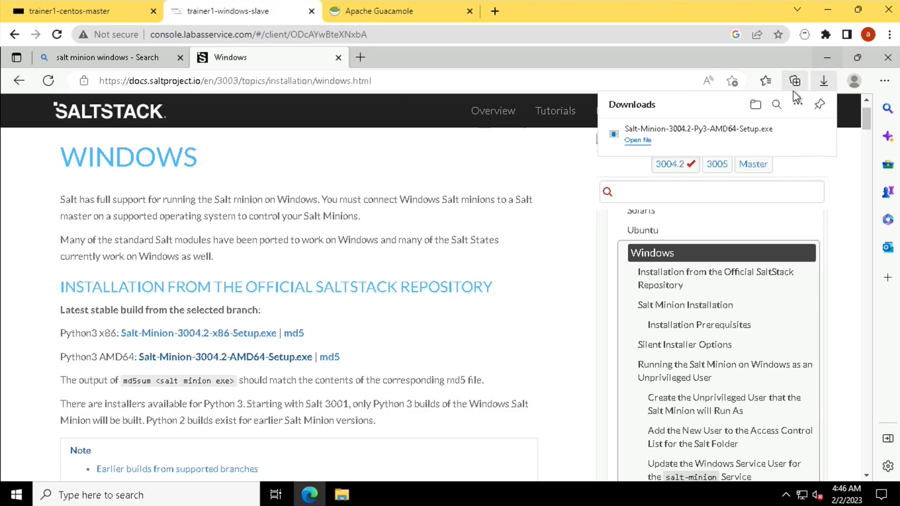
pyautogui.click(828, 58)
pyautogui.click(828, 57)
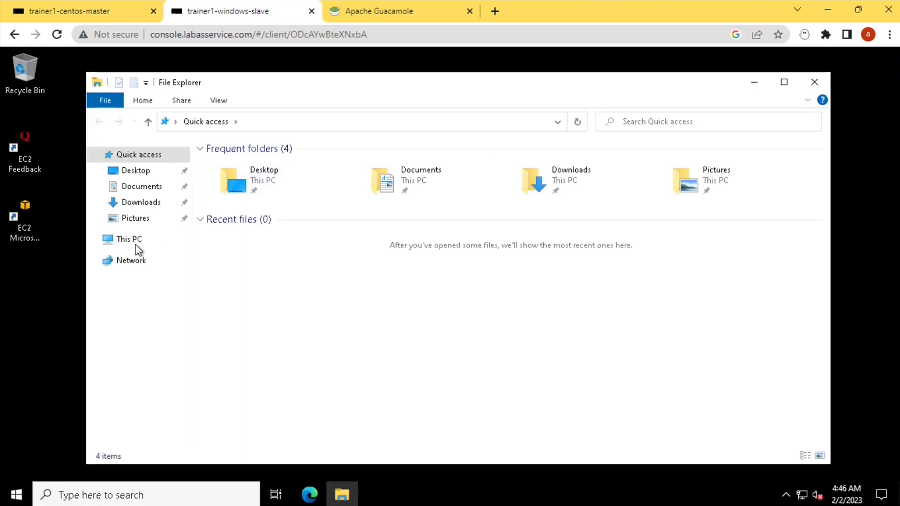
# Step: Browse to the folder C:\Windows\System32\drivers\etc in File Explorer and copy its path
pyautogui.click(136, 242)
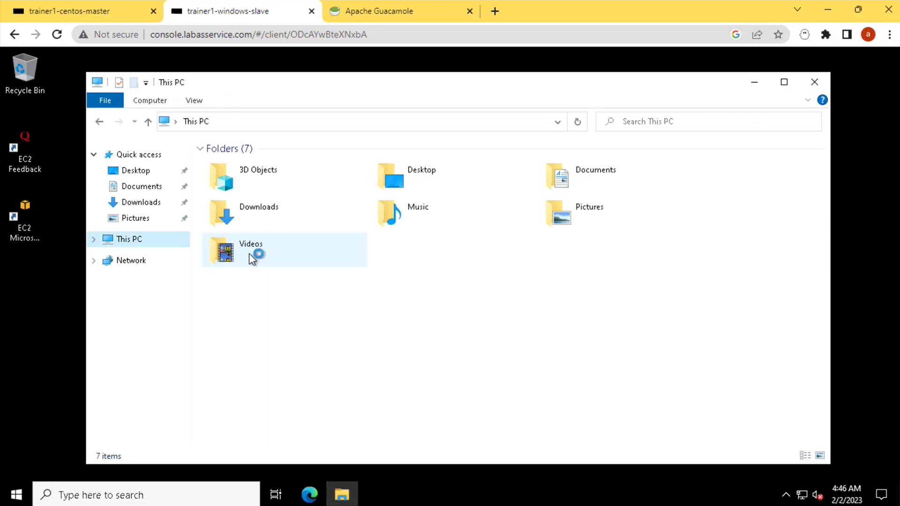
pyautogui.doubleClick(270, 302)
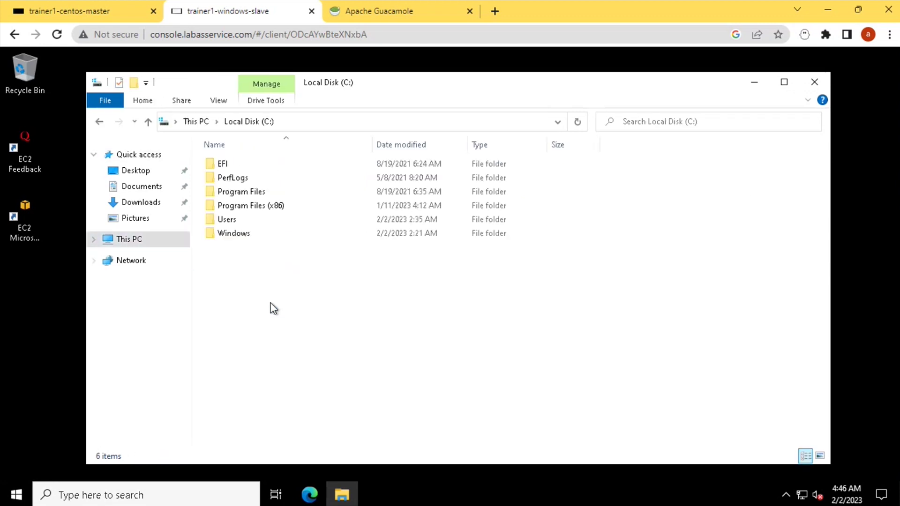
pyautogui.doubleClick(237, 234)
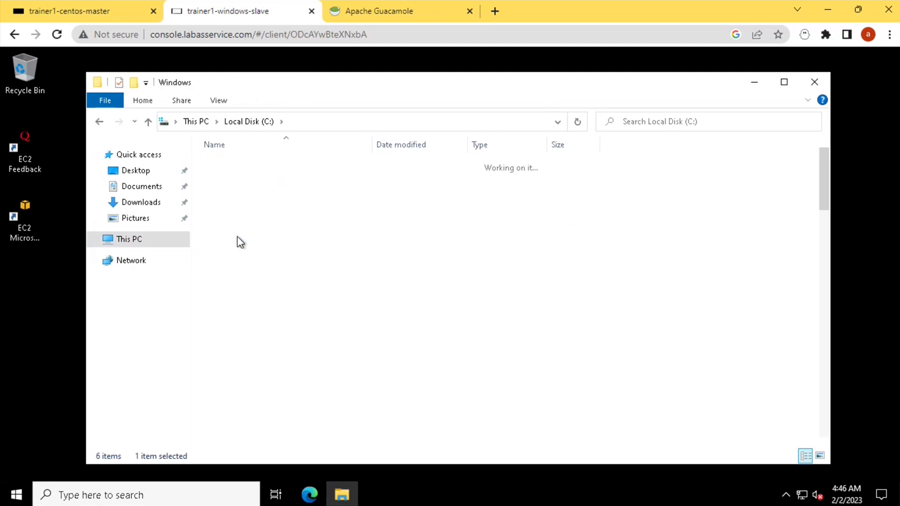
pyautogui.click(237, 236)
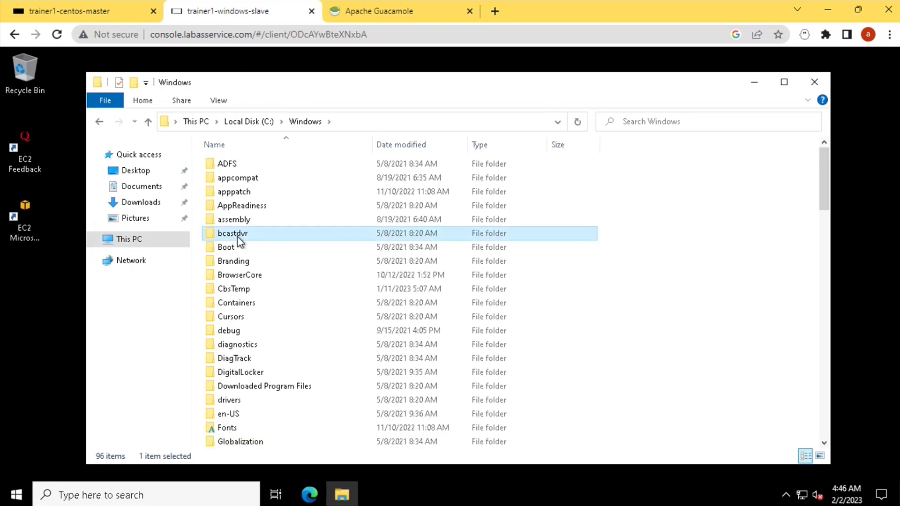
pyautogui.write('sys')
pyautogui.doubleClick(234, 354)
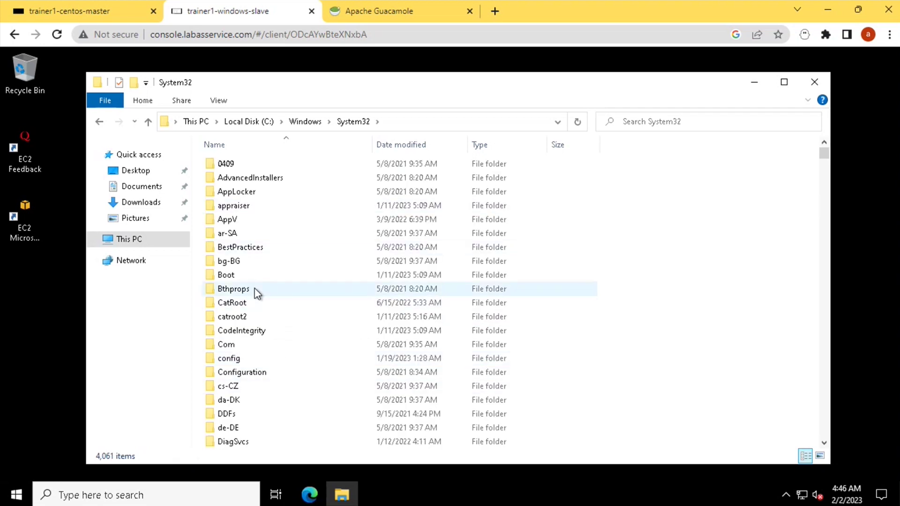
pyautogui.scroll(-4, 254, 288)
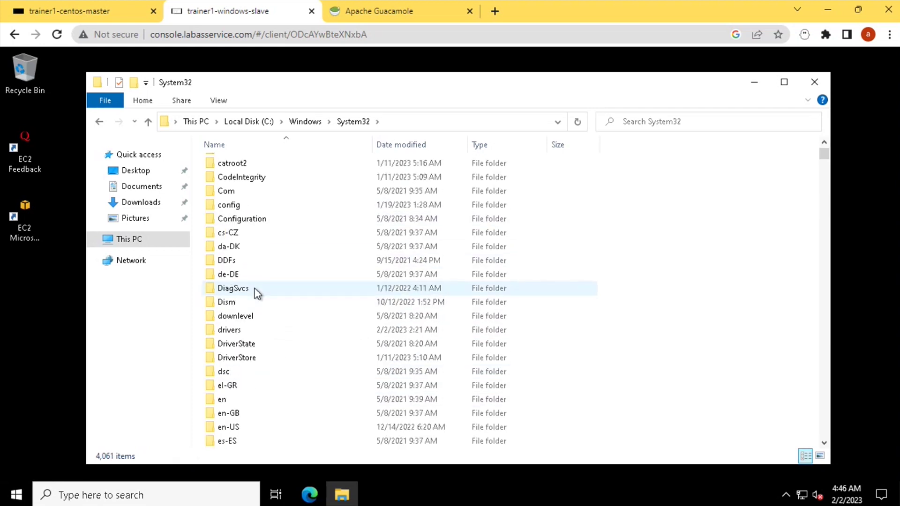
pyautogui.doubleClick(226, 331)
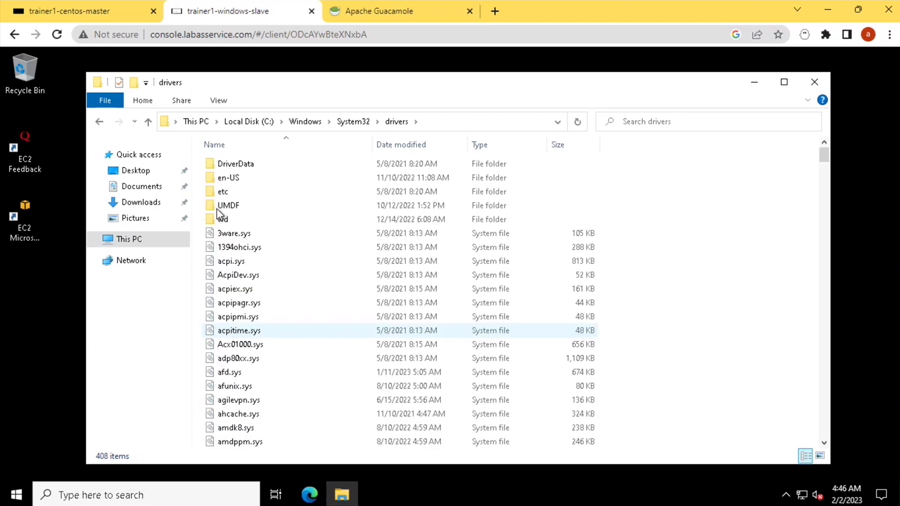
pyautogui.doubleClick(219, 192)
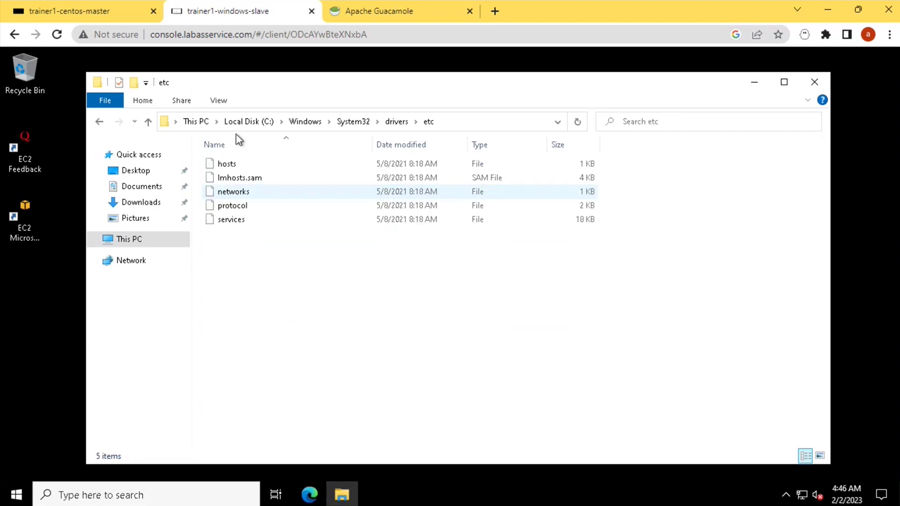
pyautogui.click(451, 122)
pyautogui.hotkey('ctrl', 'c')
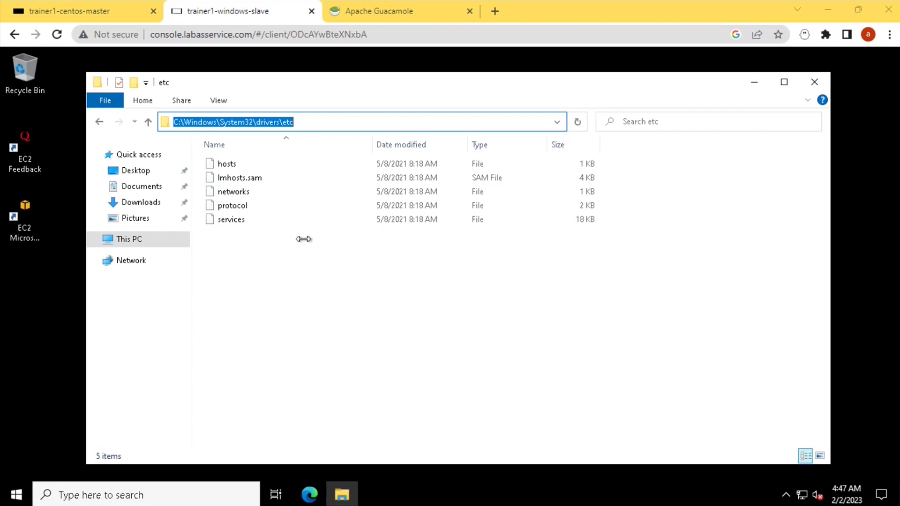
# Step: Open the hosts file with Notepad and place the text cursor on the empty last line
pyautogui.click(281, 234)
pyautogui.rightClick(226, 169)
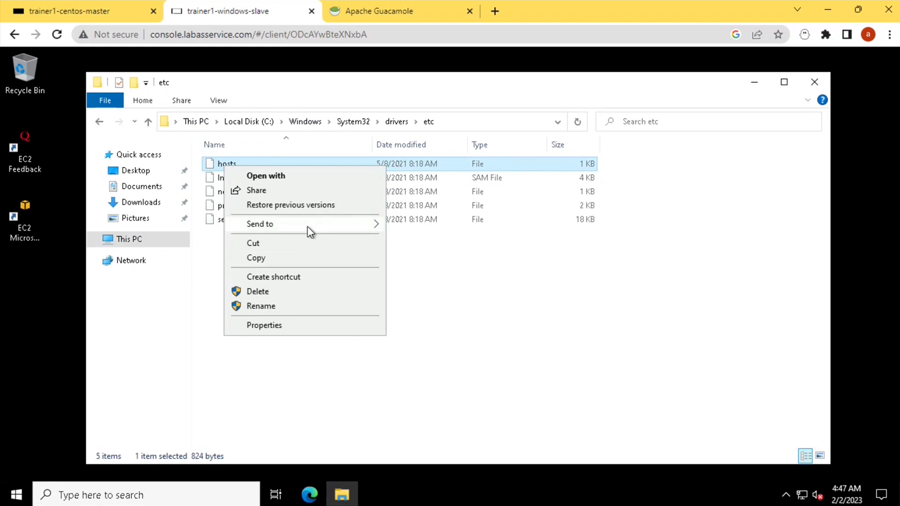
pyautogui.moveTo(291, 230)
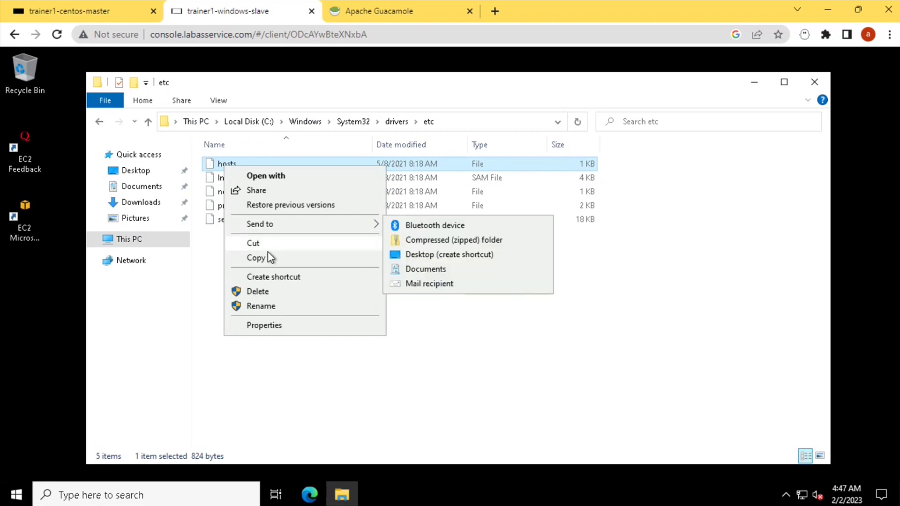
pyautogui.click(269, 177)
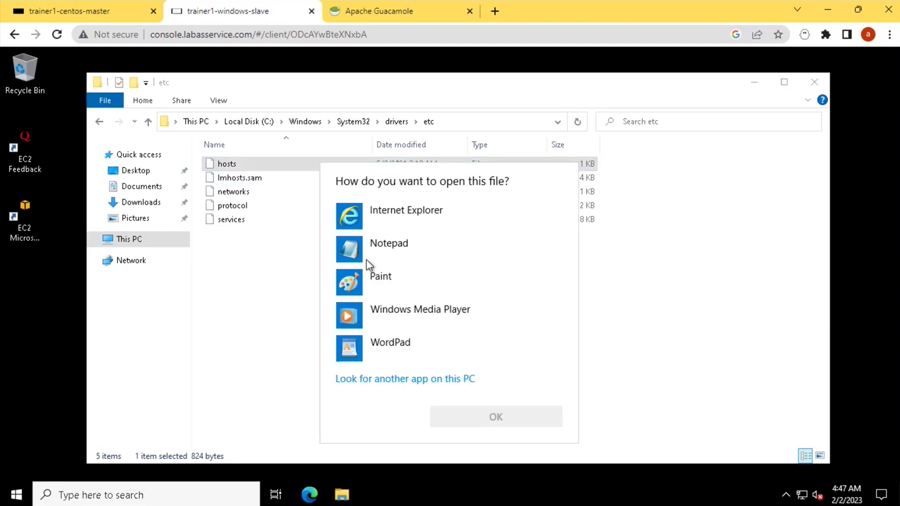
pyautogui.doubleClick(395, 252)
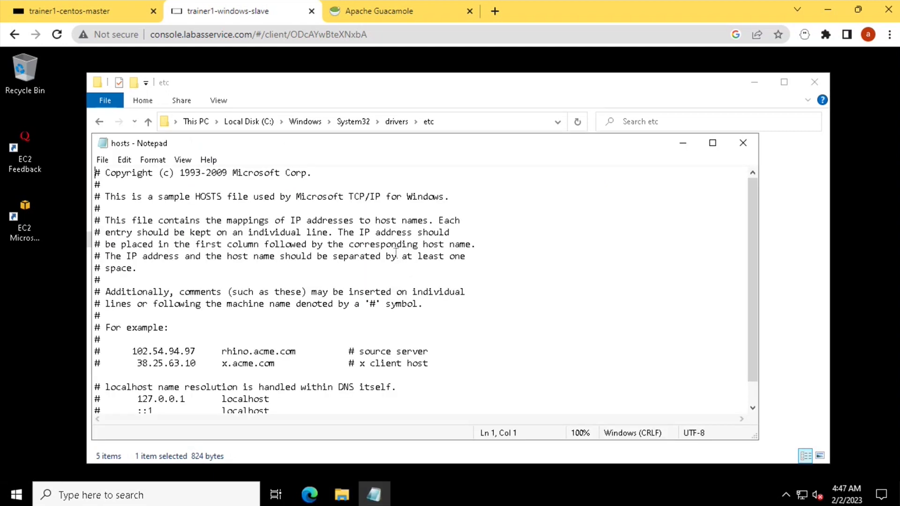
pyautogui.click(501, 336)
pyautogui.scroll(-1, 500, 336)
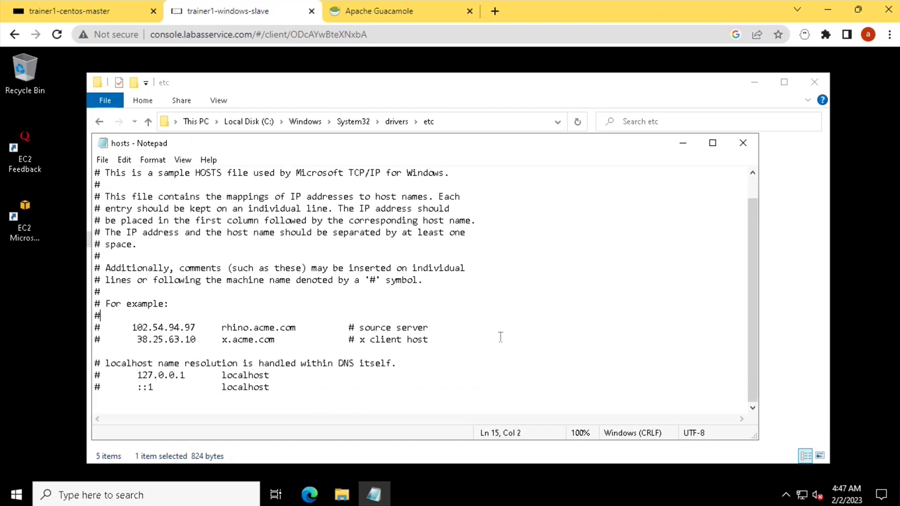
pyautogui.click(109, 406)
# Step: Switch to the trainer1-centos-master console, run ip a and copy the IP address of eth0
pyautogui.click(111, 13)
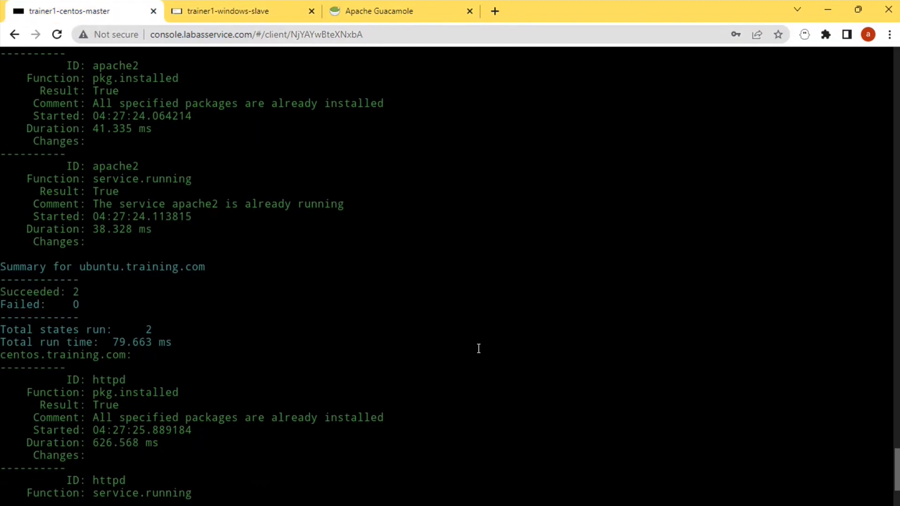
pyautogui.write('ip a')
pyautogui.press('Return')
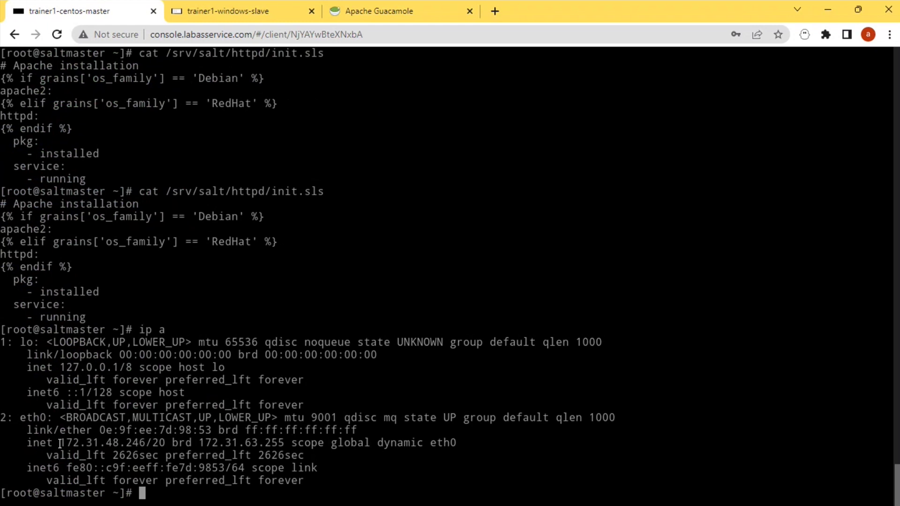
pyautogui.moveTo(62, 442); pyautogui.dragTo(141, 443)
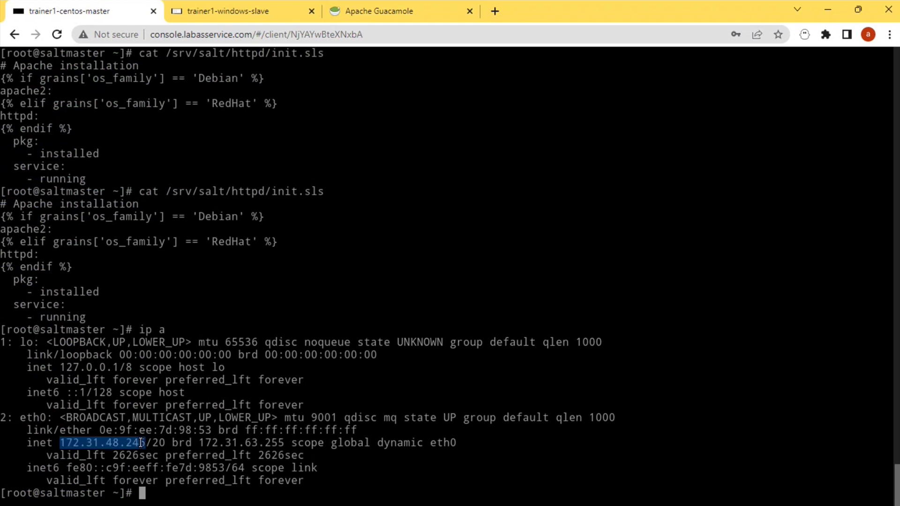
pyautogui.rightClick(141, 442)
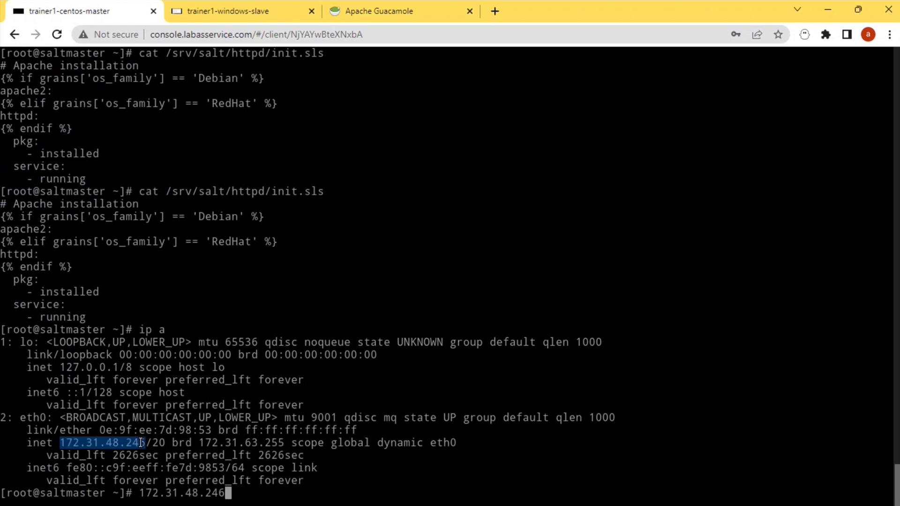
# Step: Back on trainer1-windows-slave, add the entry "172.31.48.246 salt" as the last line of the hosts file
pyautogui.click(253, 14)
pyautogui.hotkey('ctrl', 'v')
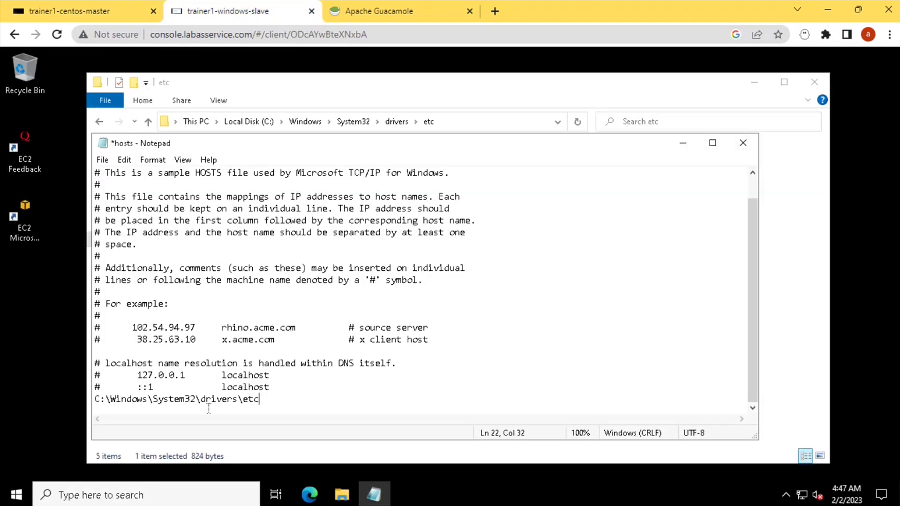
pyautogui.moveTo(281, 399); pyautogui.dragTo(77, 410)
pyautogui.hotkey('ctrl', 'c')
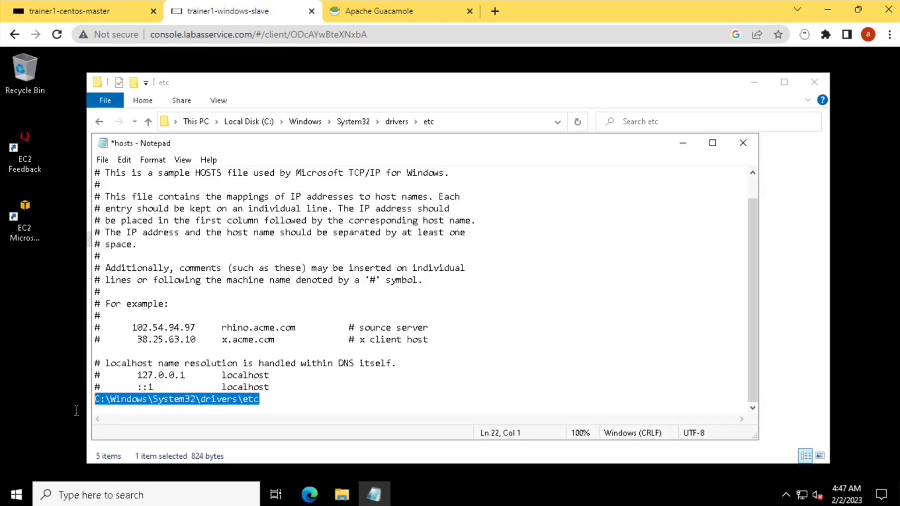
pyautogui.write('17')
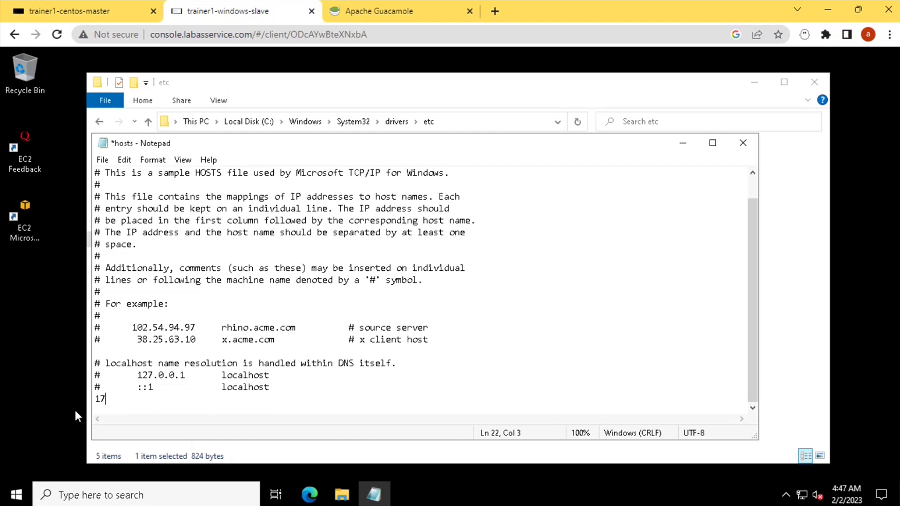
pyautogui.write('2.31.48')
pyautogui.click(104, 10)
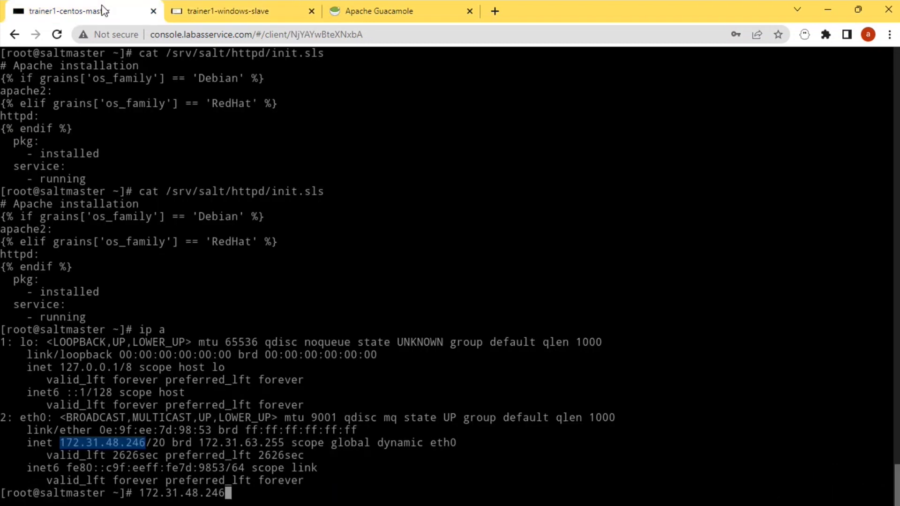
pyautogui.click(226, 17)
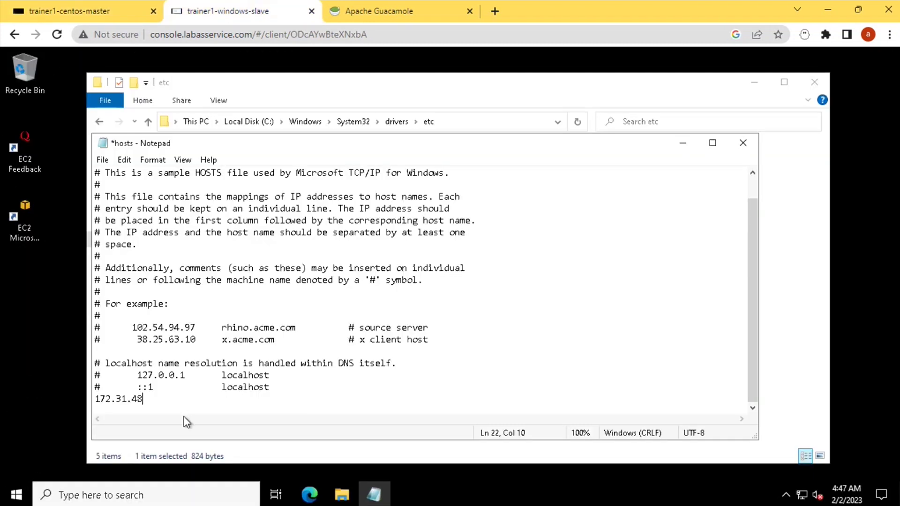
pyautogui.write('.246 salt')
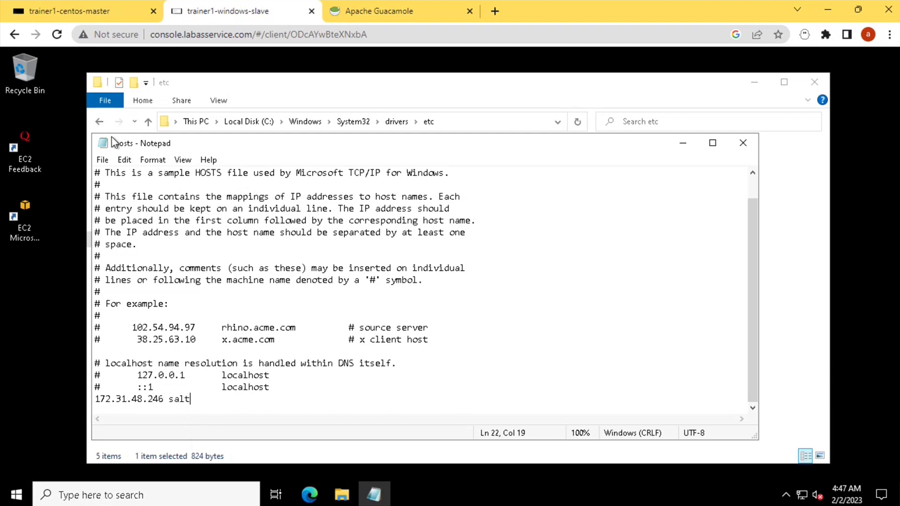
# Step: Try to save the hosts file in the etc folder as type All Files, and close Notepad without saving
pyautogui.click(102, 161)
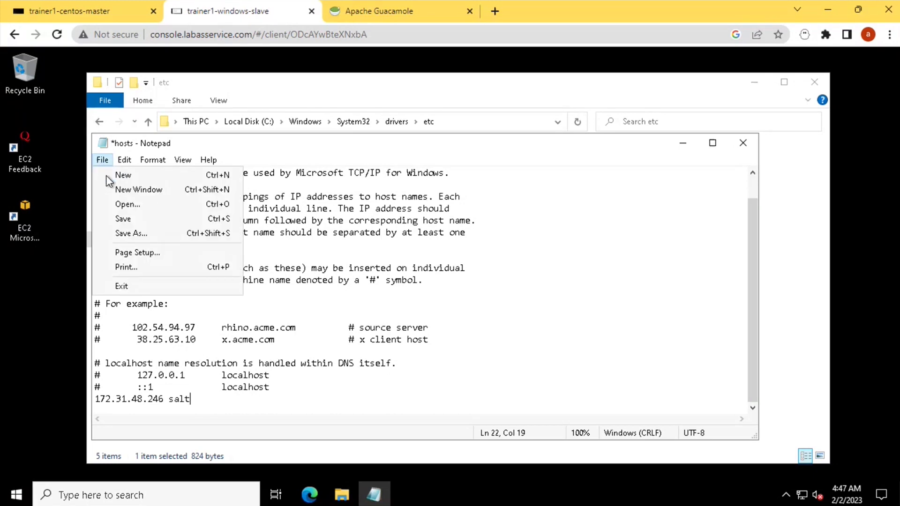
pyautogui.click(134, 223)
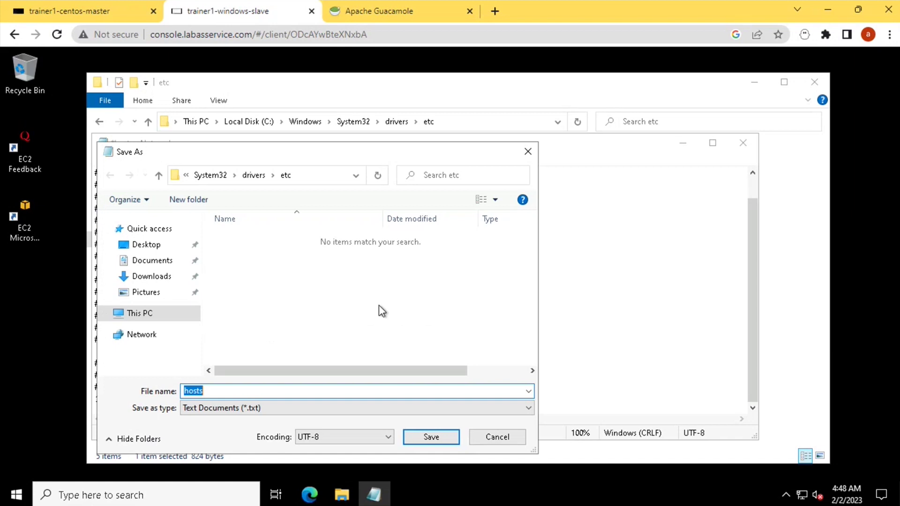
pyautogui.click(205, 407)
pyautogui.click(199, 431)
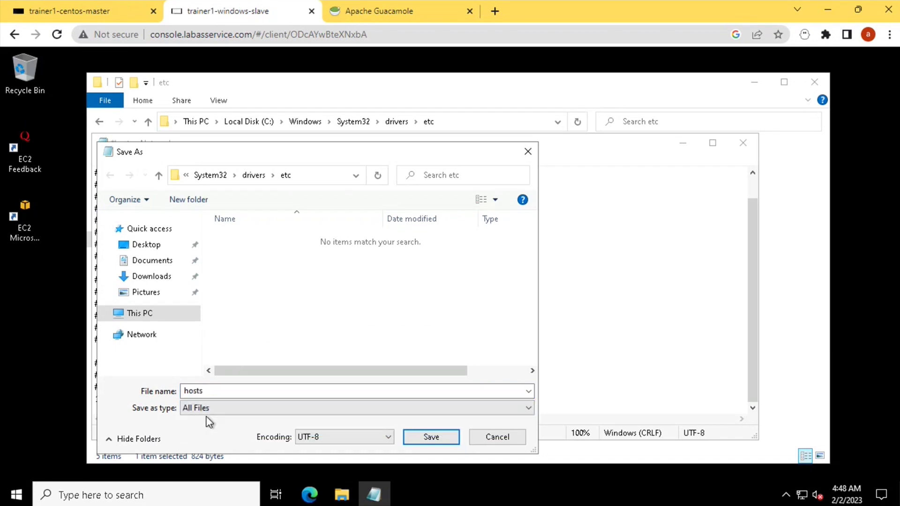
pyautogui.doubleClick(218, 390)
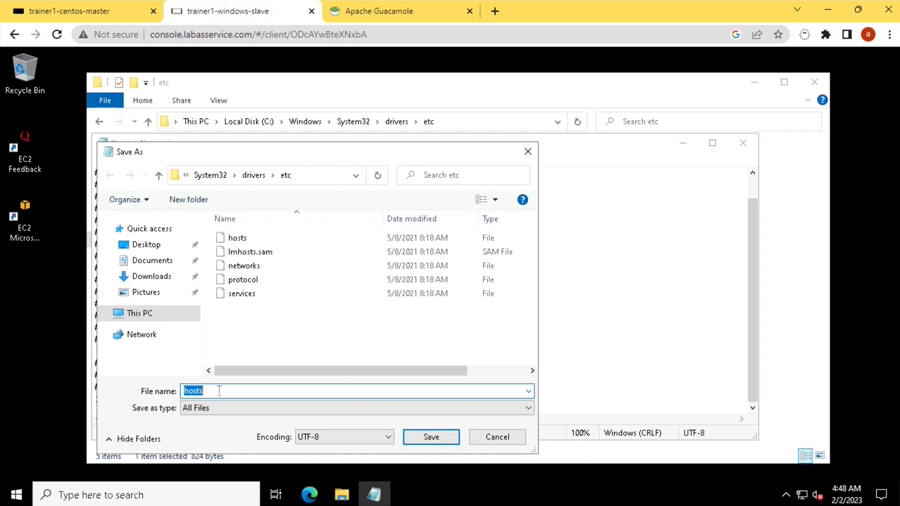
pyautogui.click(219, 390)
pyautogui.press('Return')
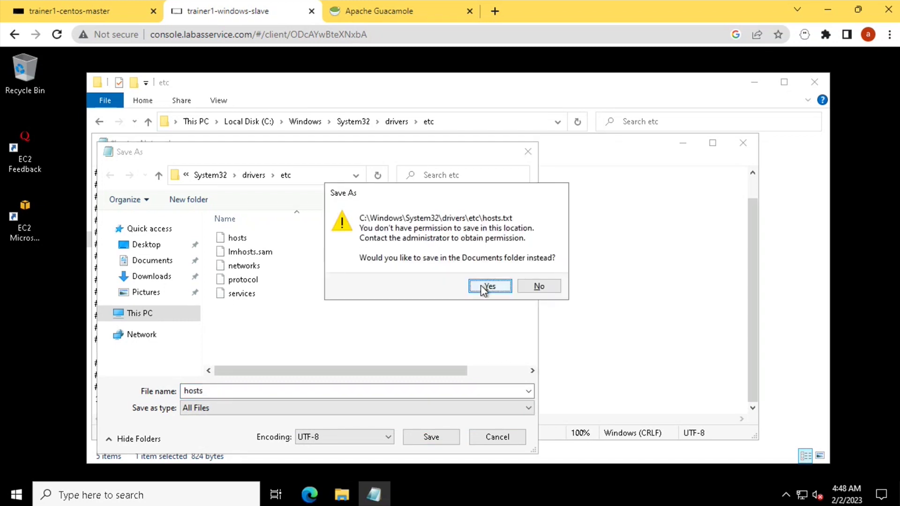
pyautogui.click(742, 143)
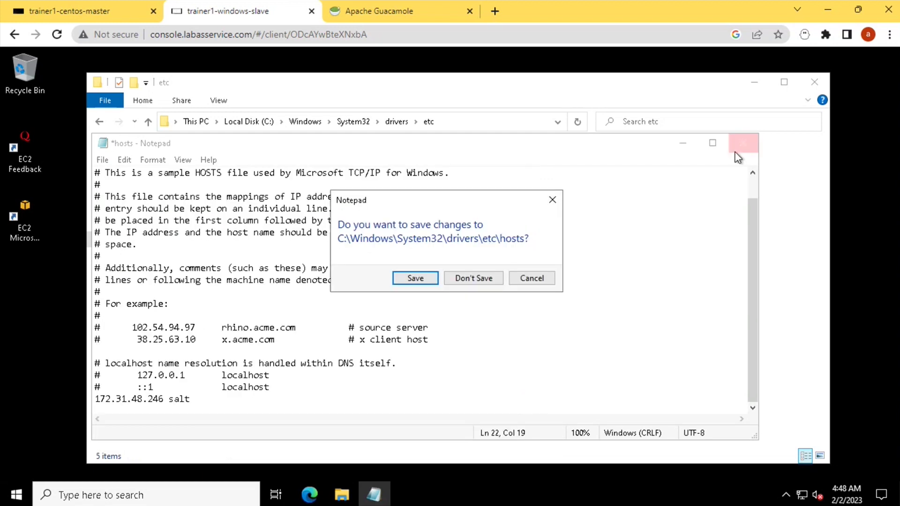
pyautogui.click(473, 278)
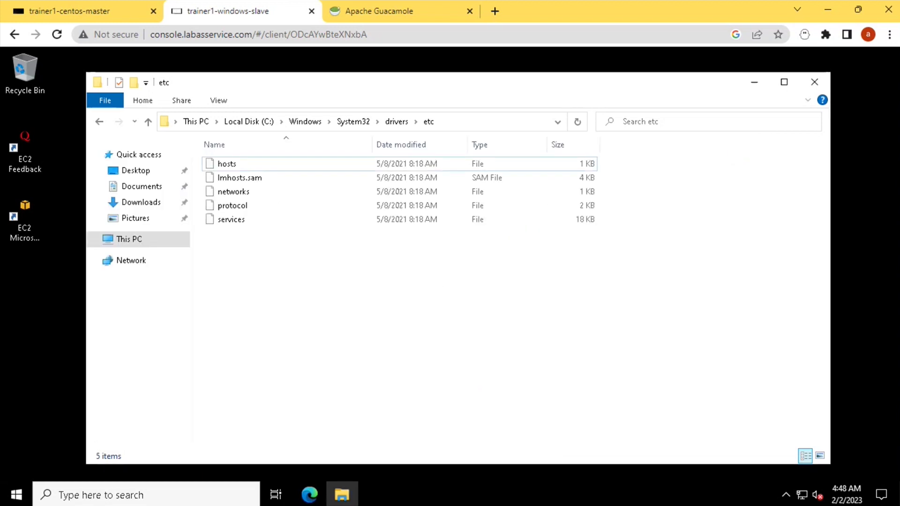
# Step: Search for Notepad and run it as administrator, allowing it to make changes to the device
pyautogui.click(100, 493)
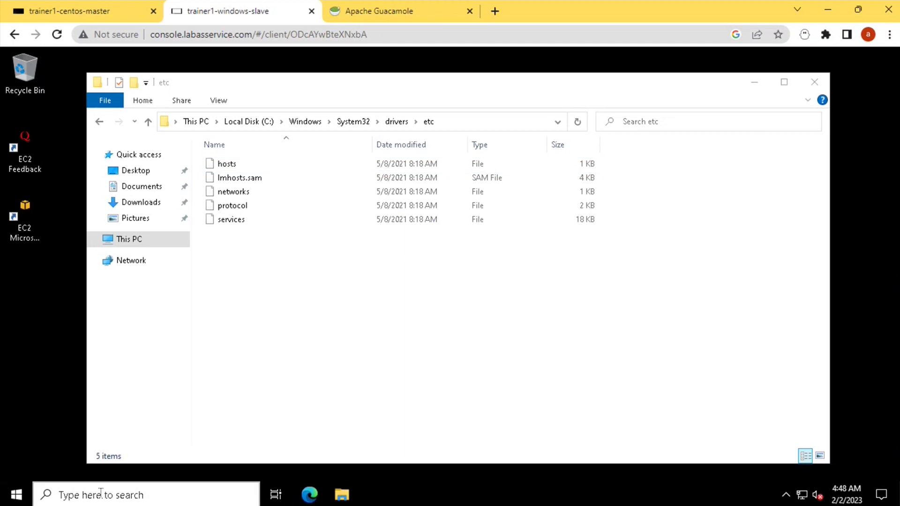
pyautogui.write('note')
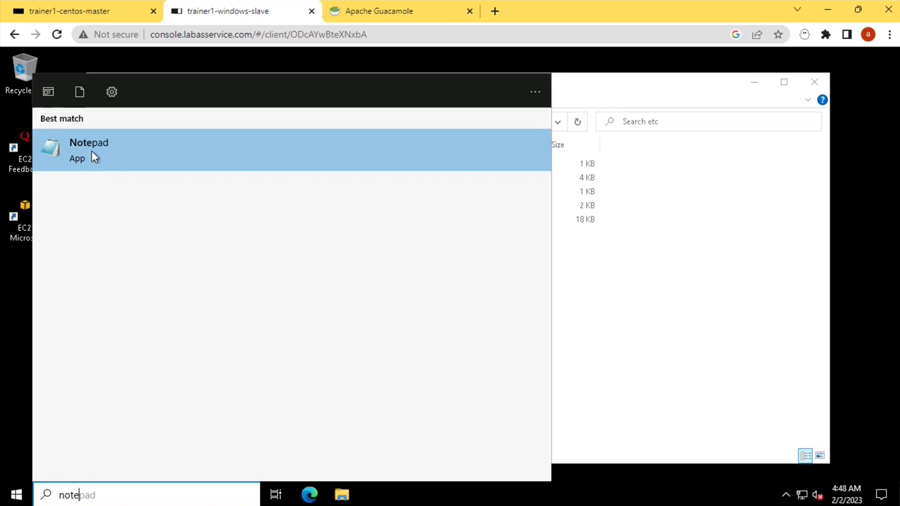
pyautogui.rightClick(92, 152)
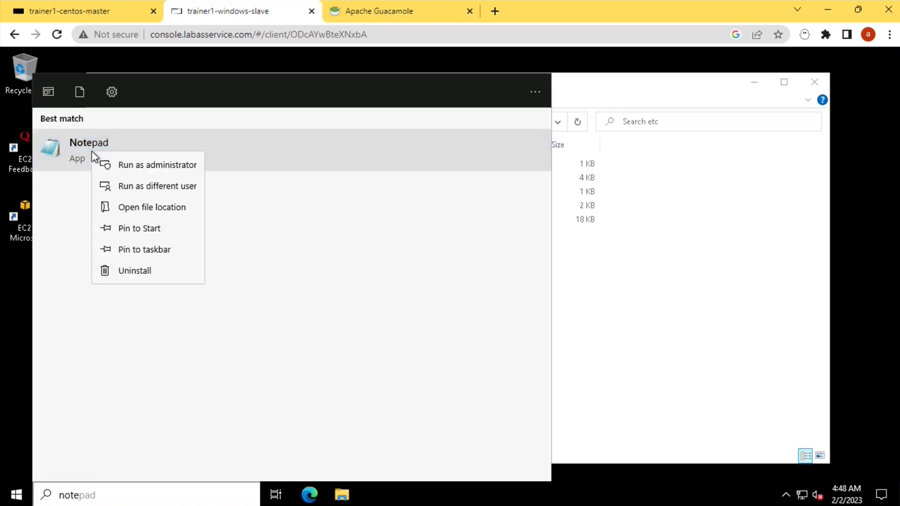
pyautogui.click(154, 169)
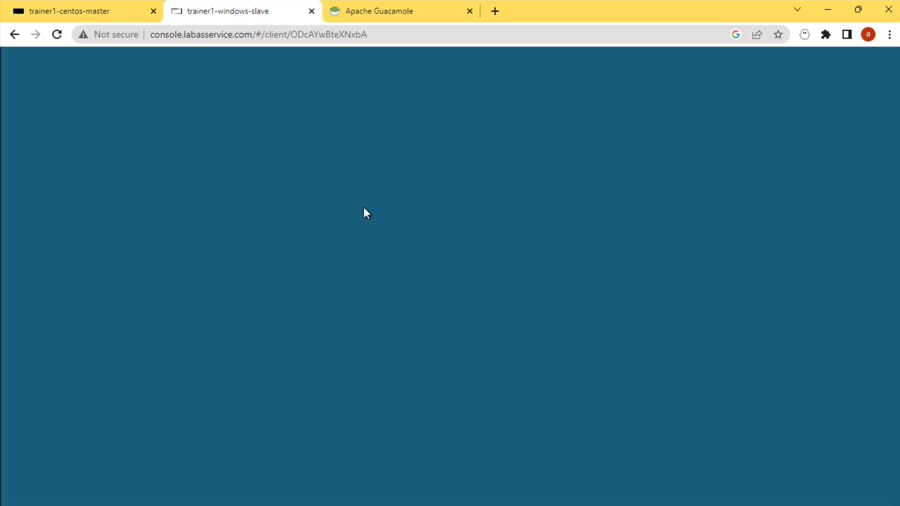
pyautogui.click(375, 352)
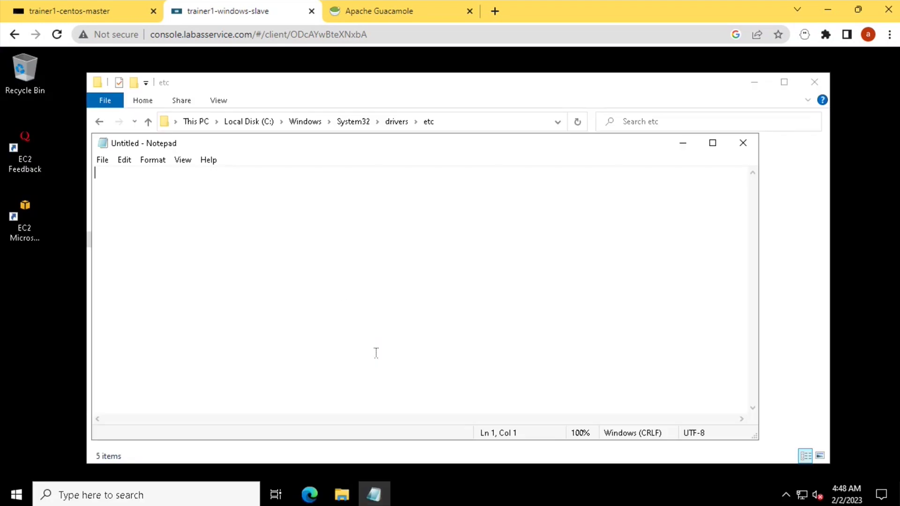
# Step: In Notepad, open the hosts file from C:\Windows\System32\drivers\etc with the file filter set to All Files
pyautogui.click(102, 161)
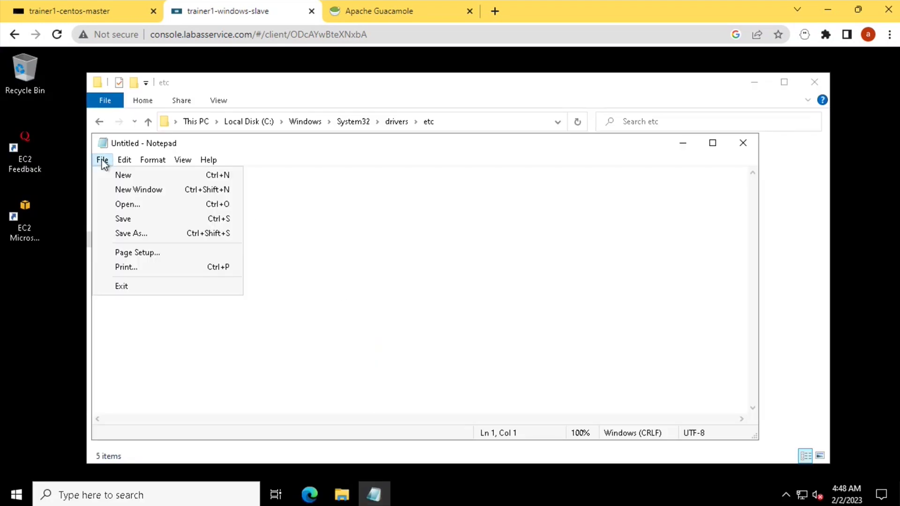
pyautogui.click(125, 204)
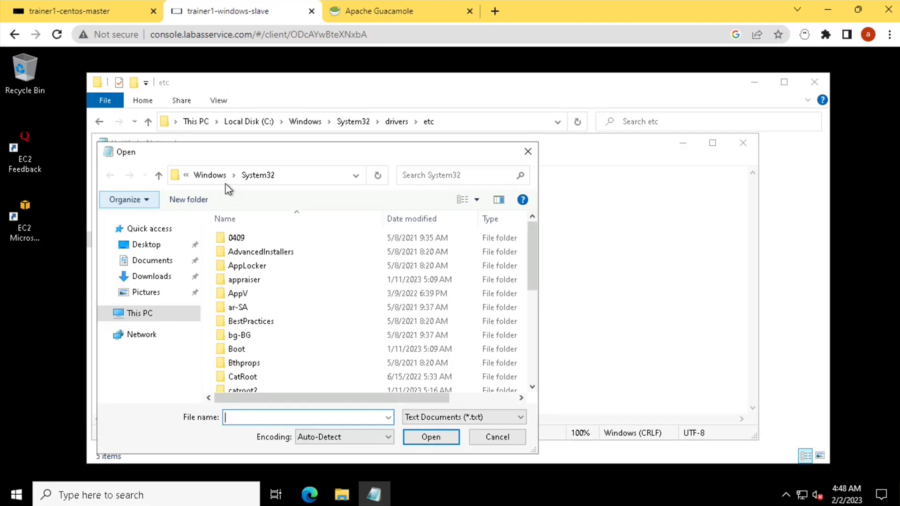
pyautogui.click(306, 174)
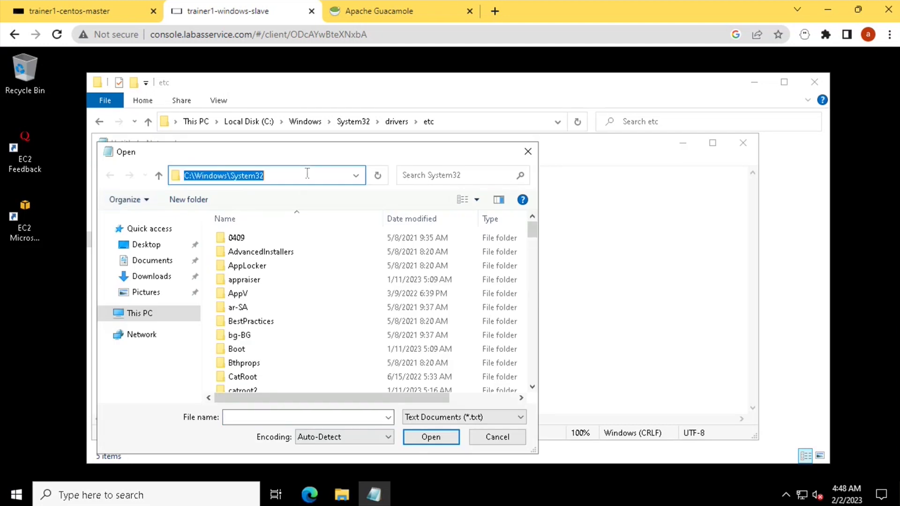
pyautogui.hotkey('ctrl', 'v')
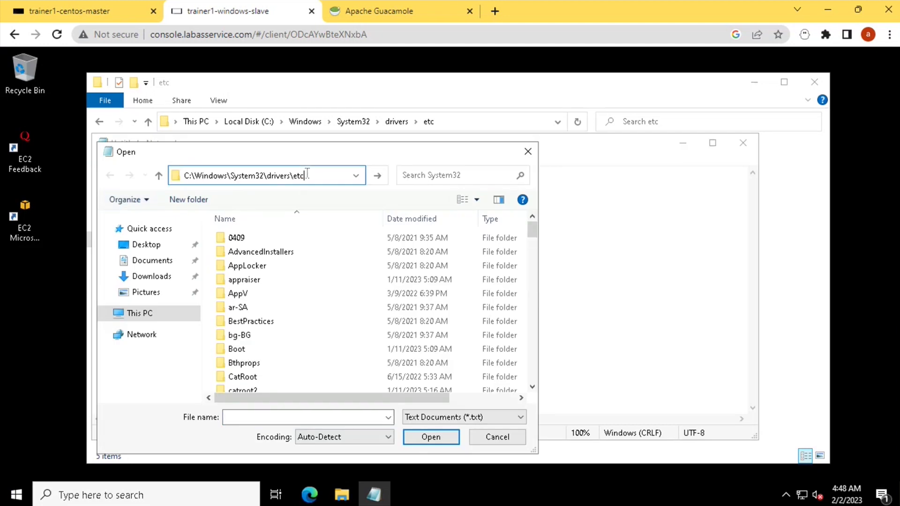
pyautogui.press('Return')
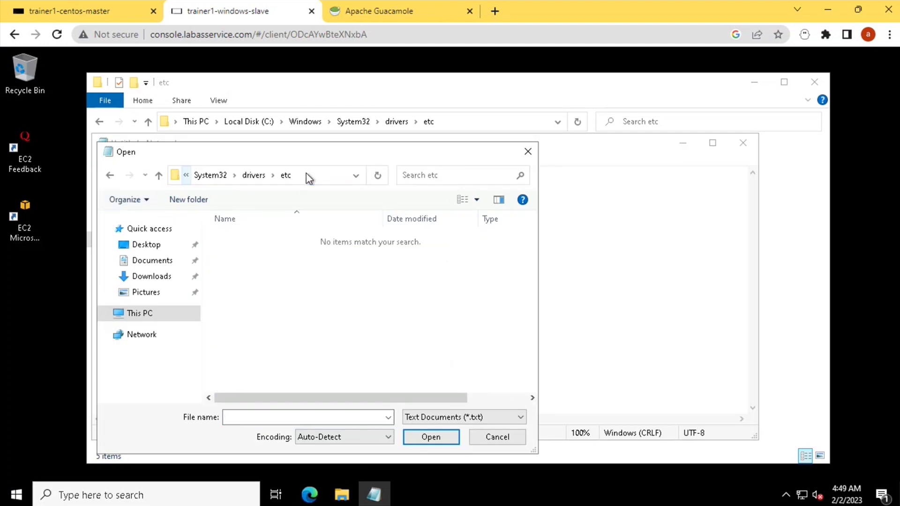
pyautogui.click(453, 417)
pyautogui.click(422, 441)
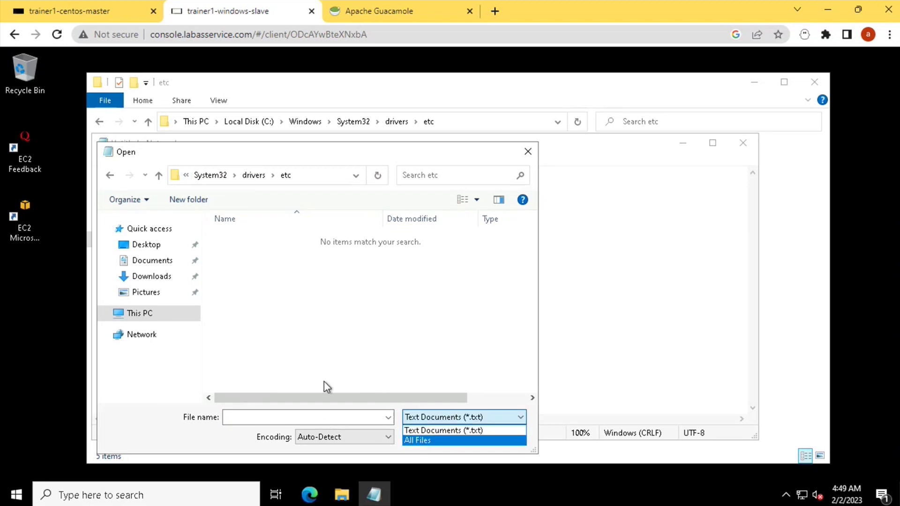
pyautogui.doubleClick(237, 238)
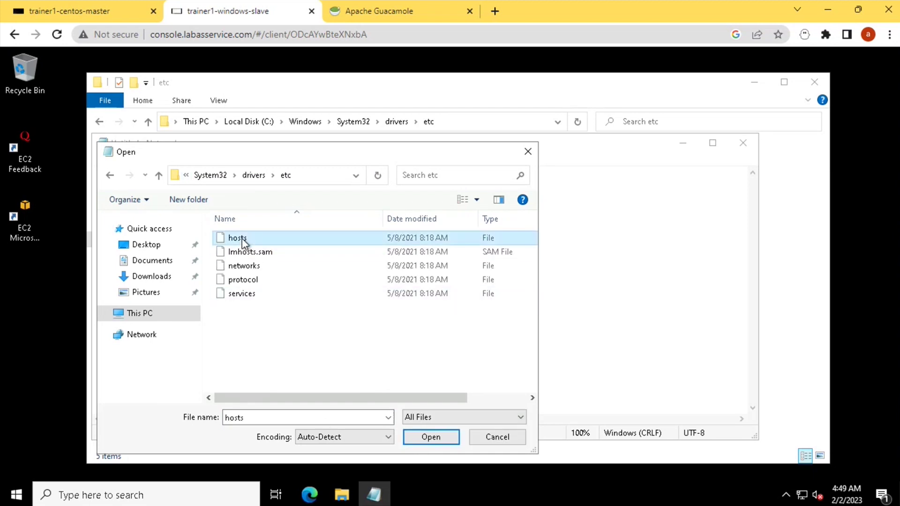
# Step: Add the entry "172.31.48.246 salt" on the empty last line of the hosts file
pyautogui.scroll(-1, 298, 356)
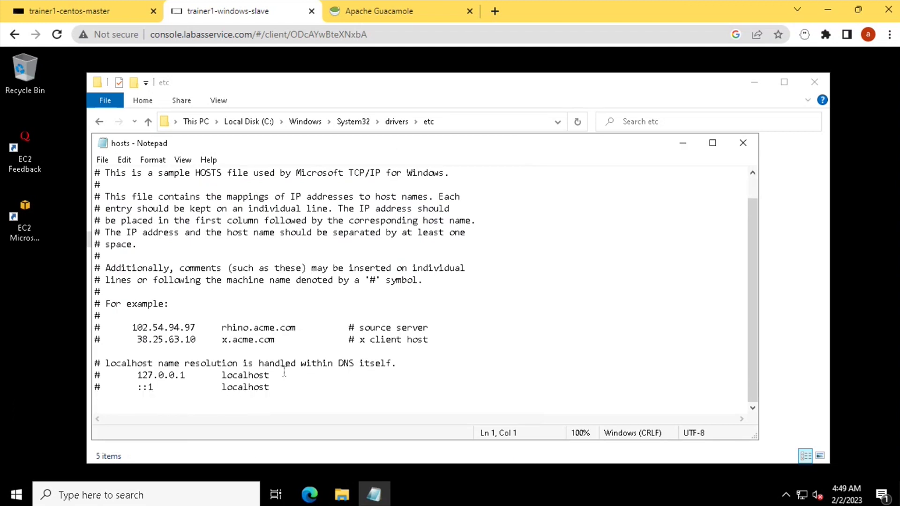
pyautogui.click(287, 399)
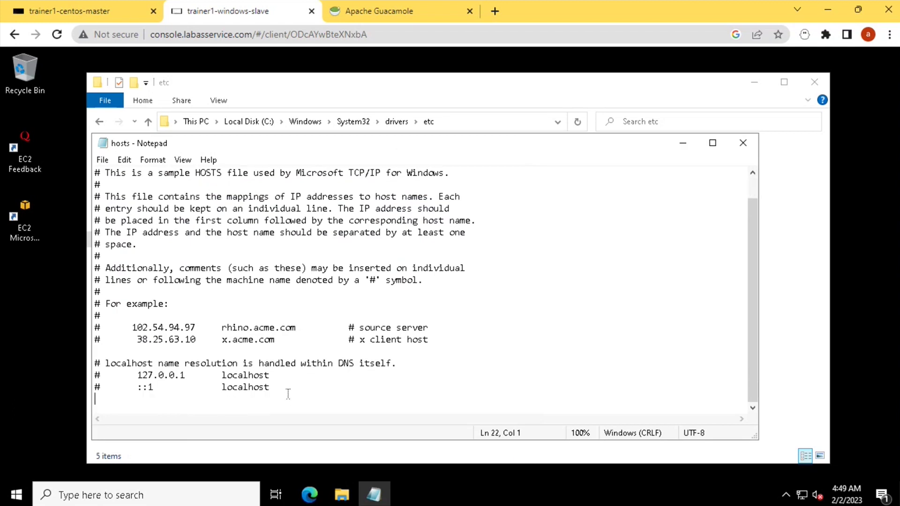
pyautogui.click(117, 10)
pyautogui.click(239, 11)
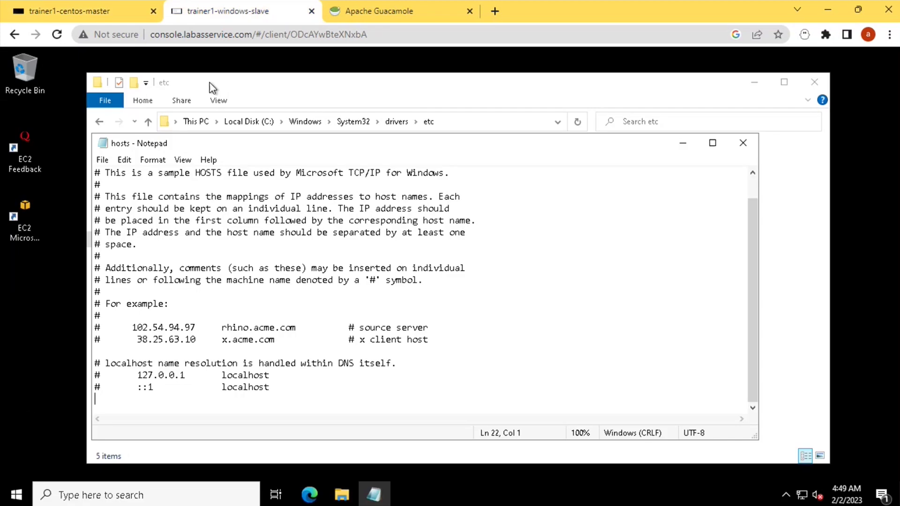
pyautogui.write('17')
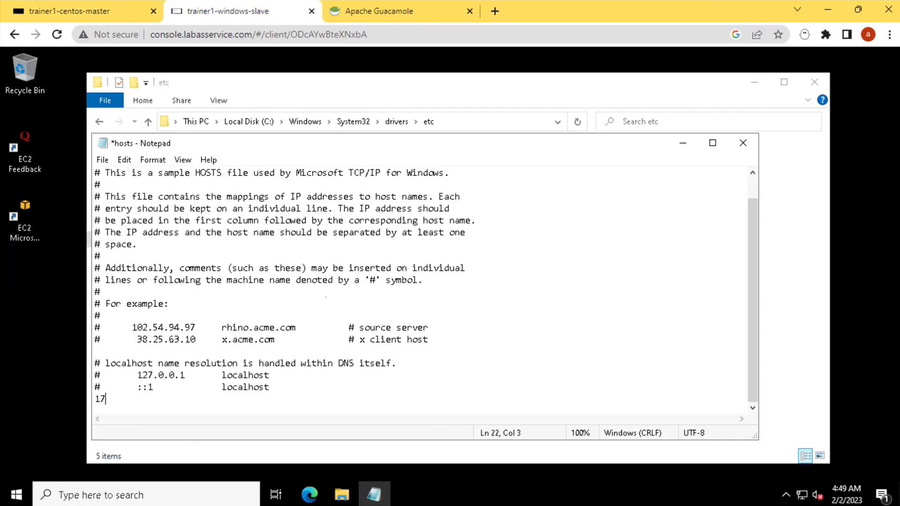
pyautogui.write('2.31.48.246')
pyautogui.click(186, 12)
pyautogui.write('246 sal')
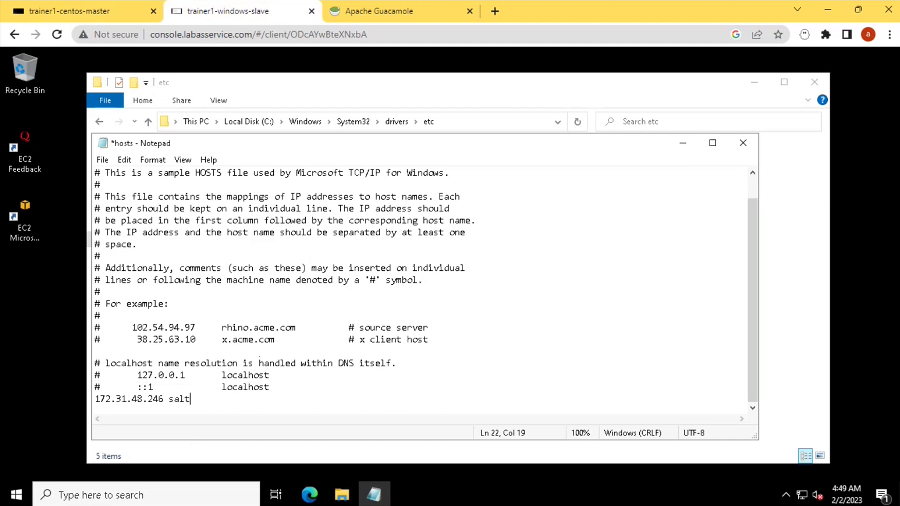
pyautogui.write('t')
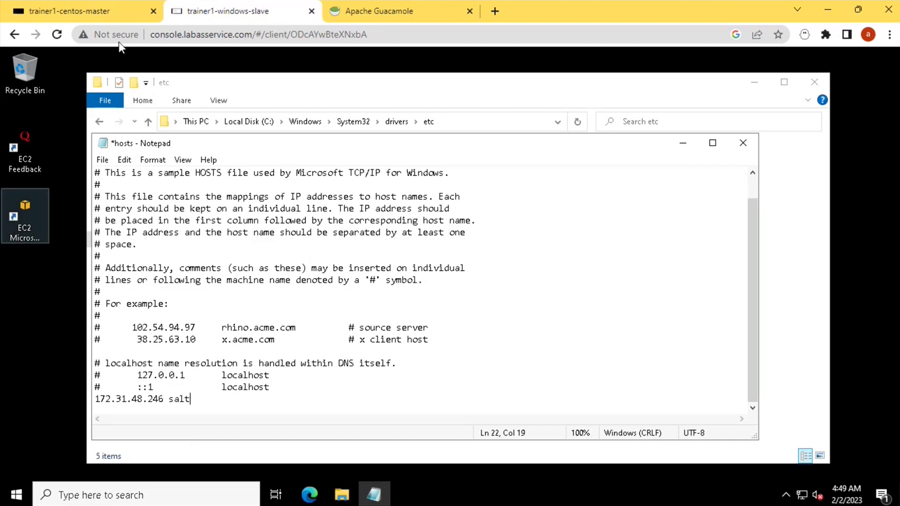
# Step: Save the hosts file and close Notepad
pyautogui.click(102, 159)
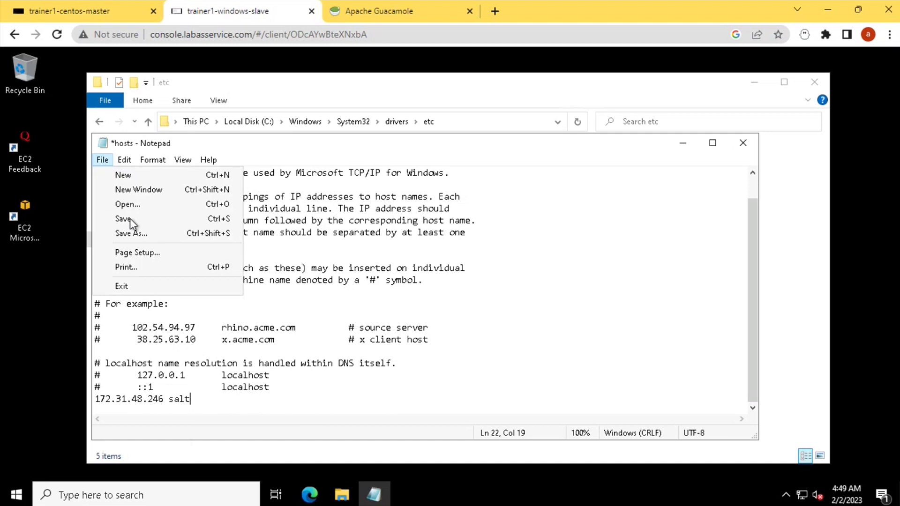
pyautogui.click(131, 223)
pyautogui.click(501, 337)
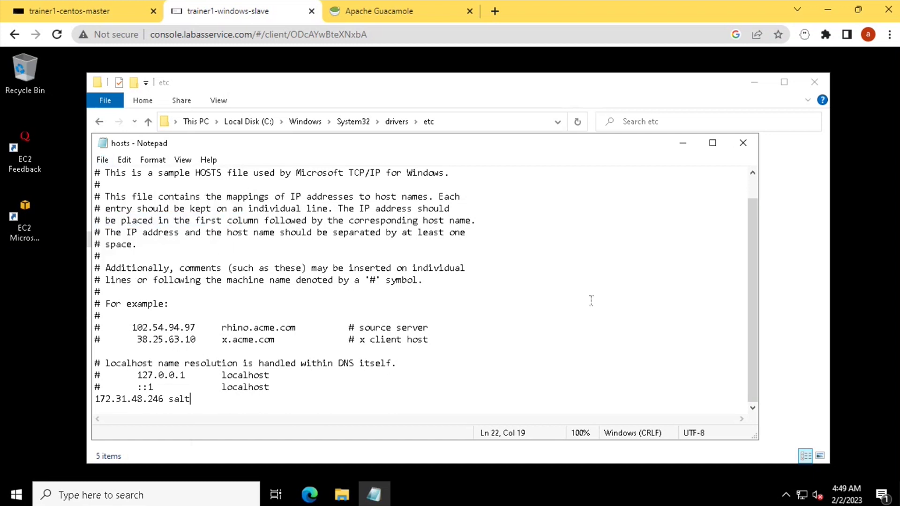
pyautogui.click(744, 147)
# Step: Reopen the hosts file from the etc folder in Notepad, check its last line for the salt entry, and close it
pyautogui.rightClick(238, 169)
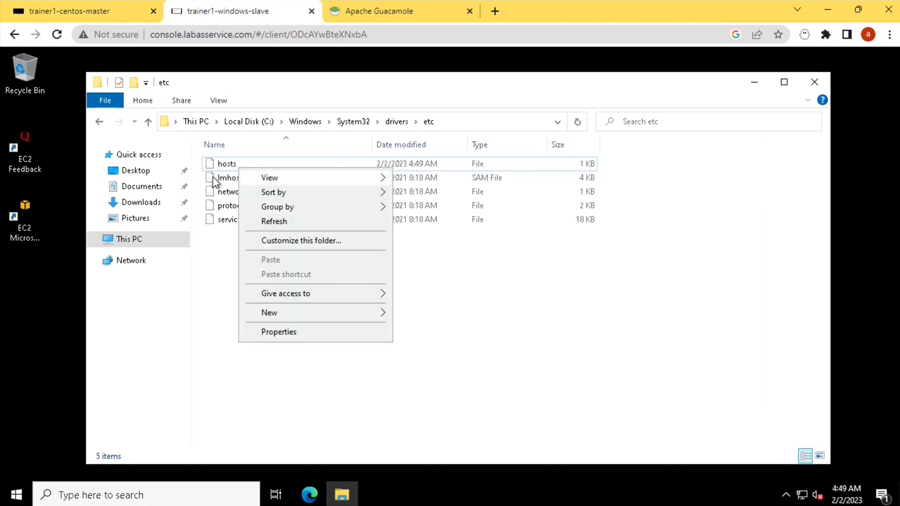
pyautogui.click(220, 163)
pyautogui.rightClick(220, 163)
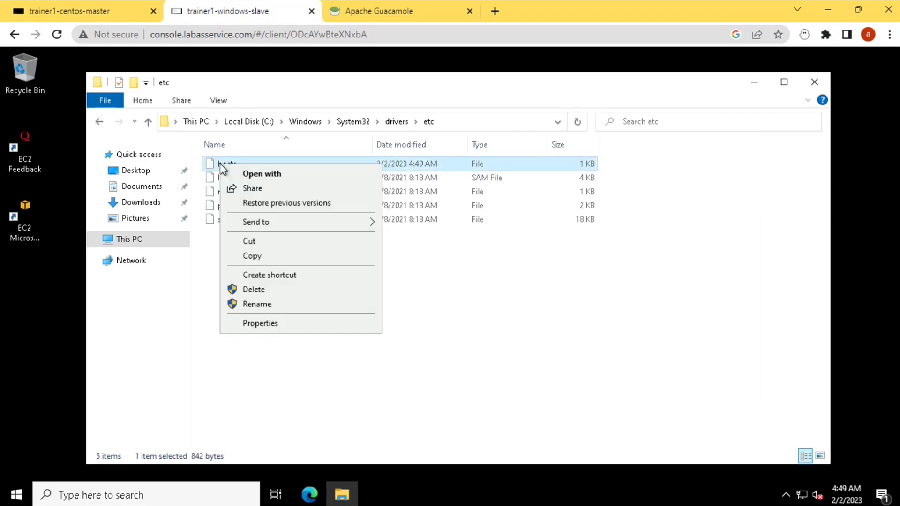
pyautogui.click(277, 176)
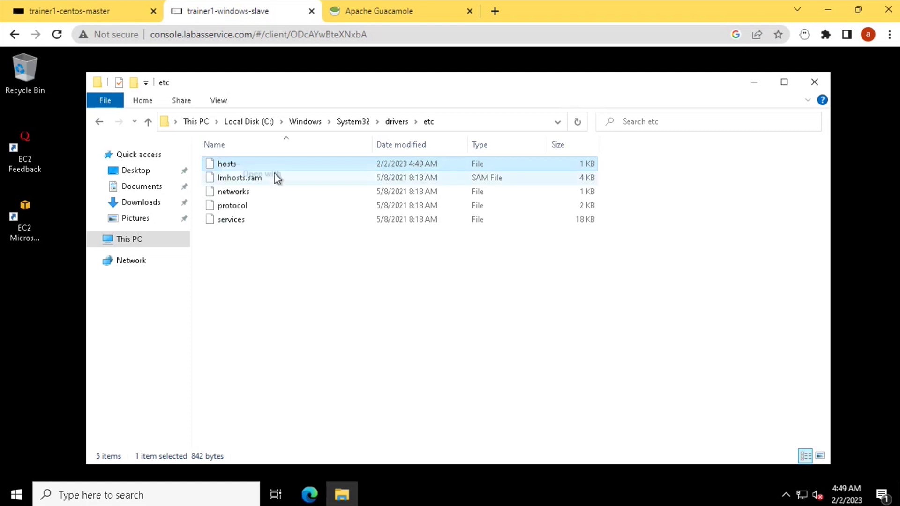
pyautogui.doubleClick(386, 248)
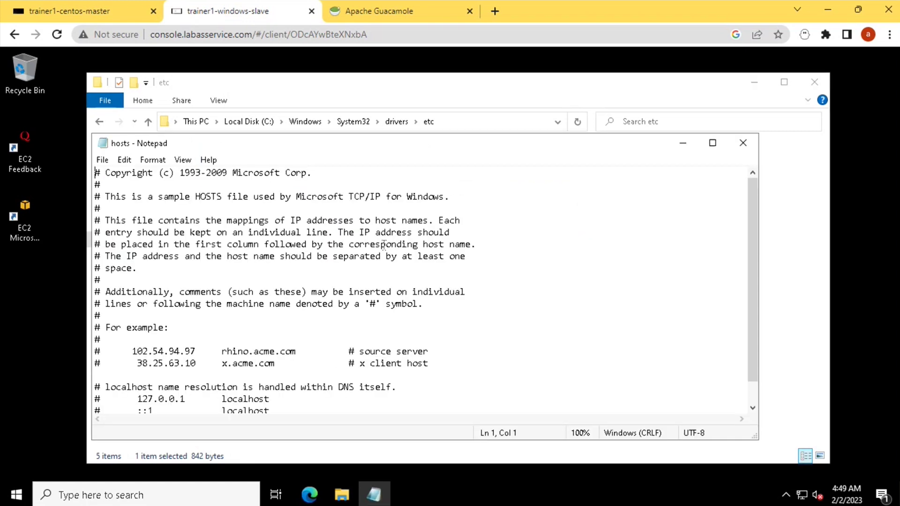
pyautogui.scroll(-1, 376, 354)
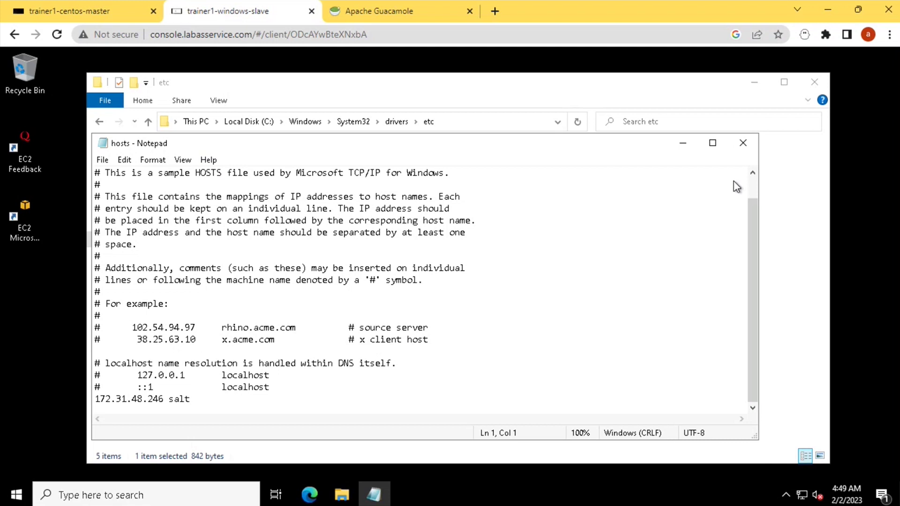
pyautogui.click(743, 143)
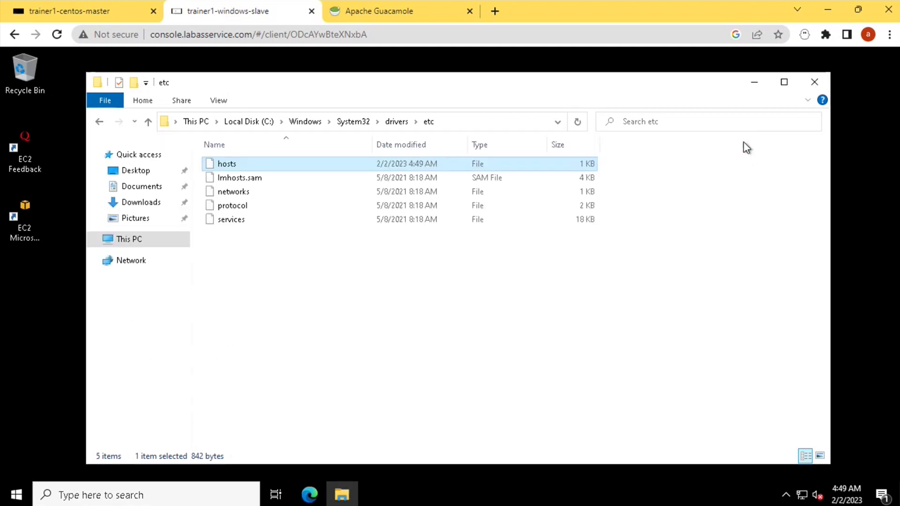
# Step: Run Salt-Minion-3004.2-Py3-AMD64-Setup from Downloads with device changes allowed, accepting the license and the default destination folder
pyautogui.click(140, 202)
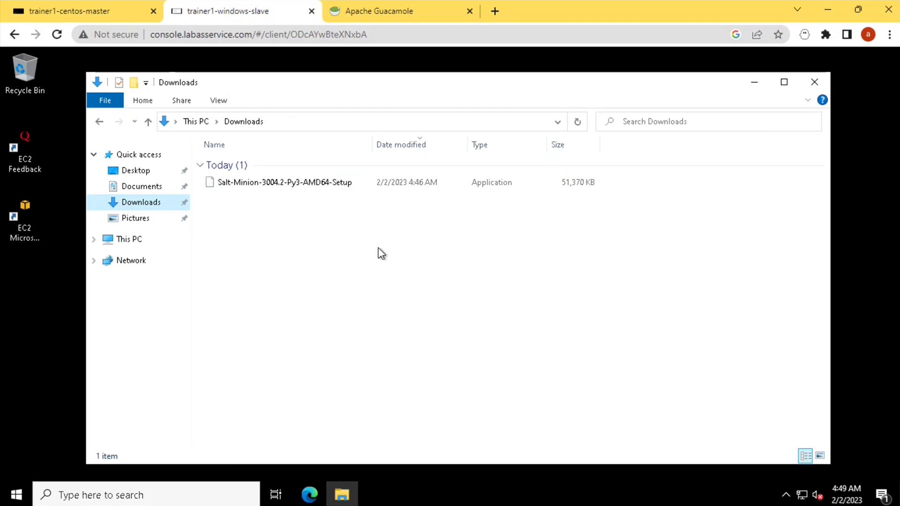
pyautogui.doubleClick(267, 182)
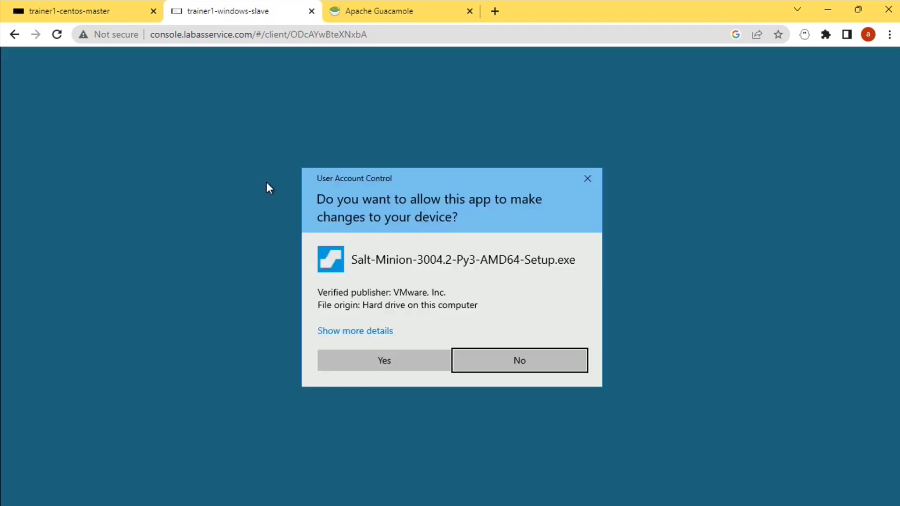
pyautogui.click(387, 361)
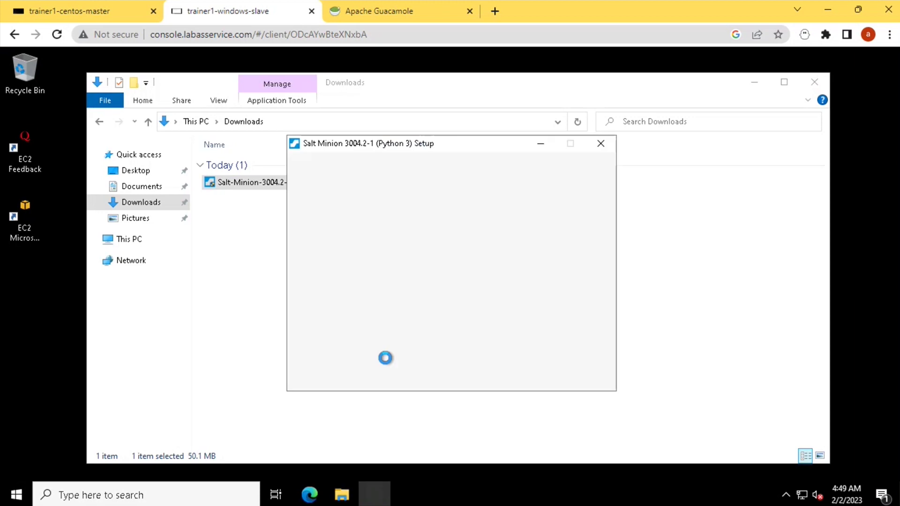
pyautogui.click(527, 378)
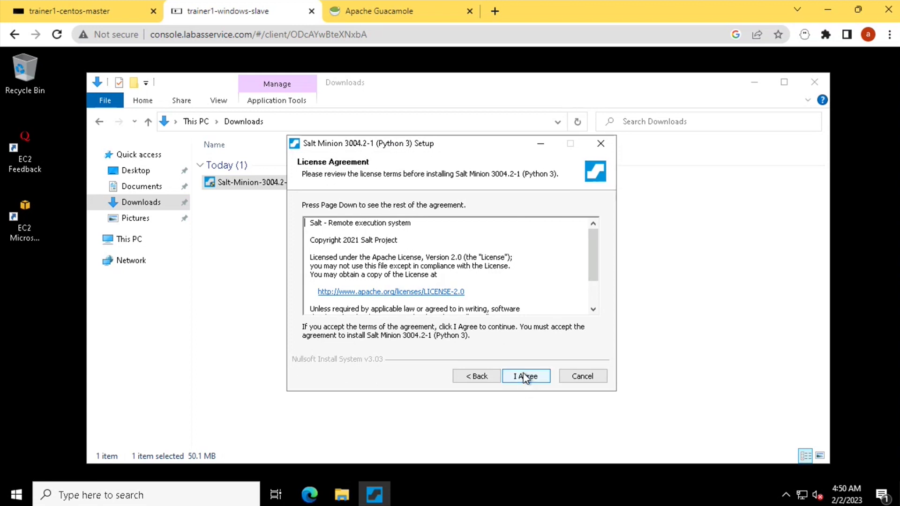
pyautogui.click(523, 376)
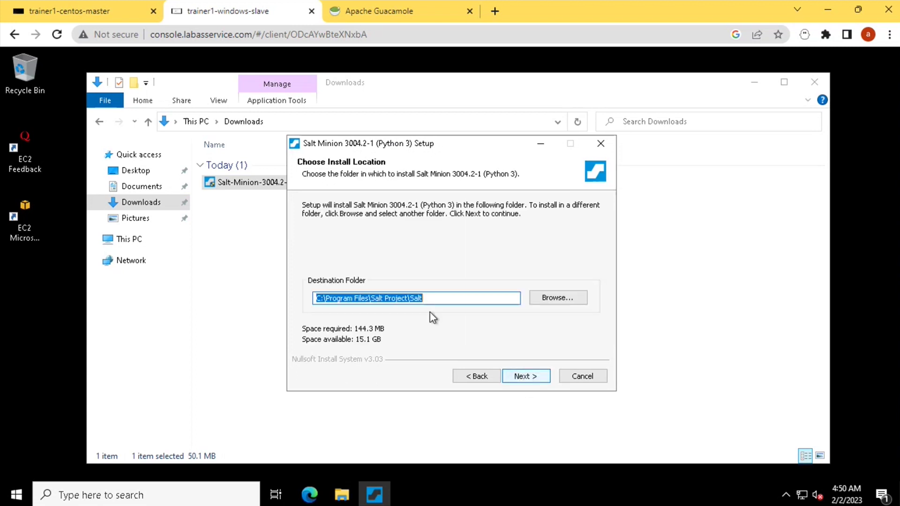
pyautogui.click(526, 378)
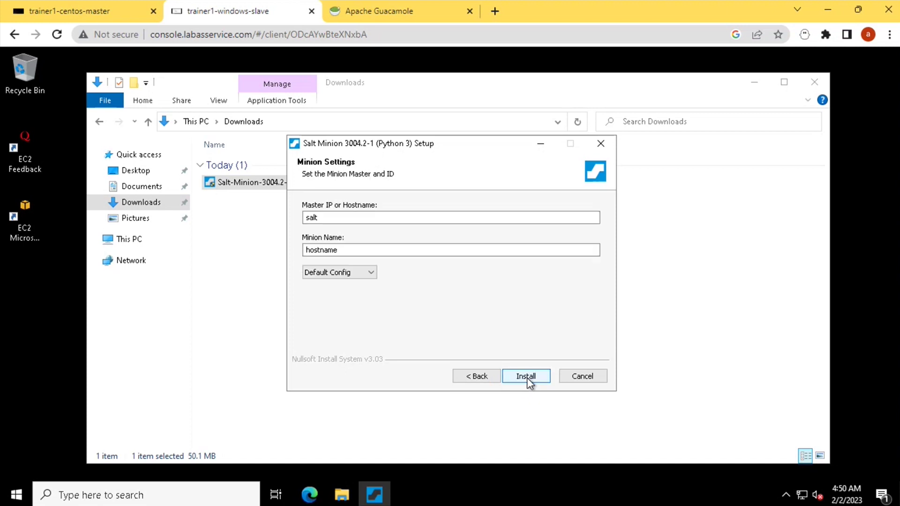
# Step: In the minion settings, keep salt as the master hostname and set the minion name to windows.training.com
pyautogui.click(332, 217)
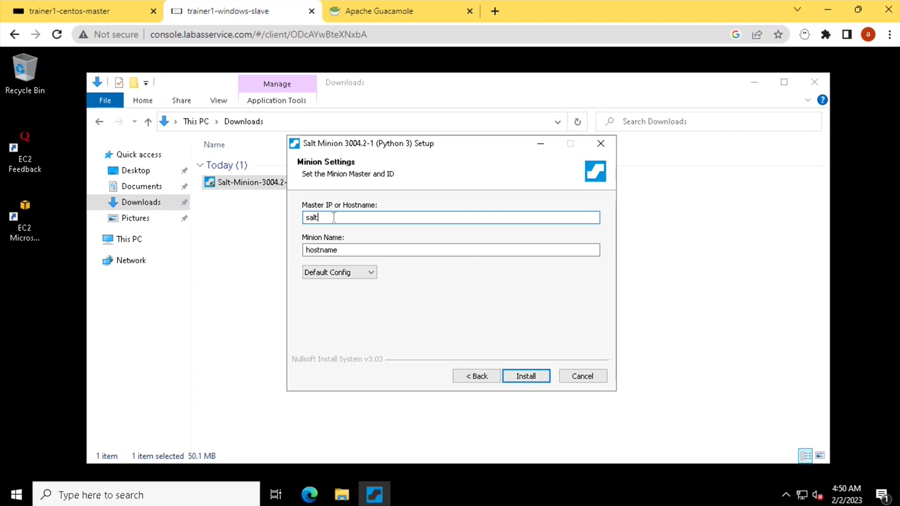
pyautogui.moveTo(334, 217); pyautogui.dragTo(280, 213)
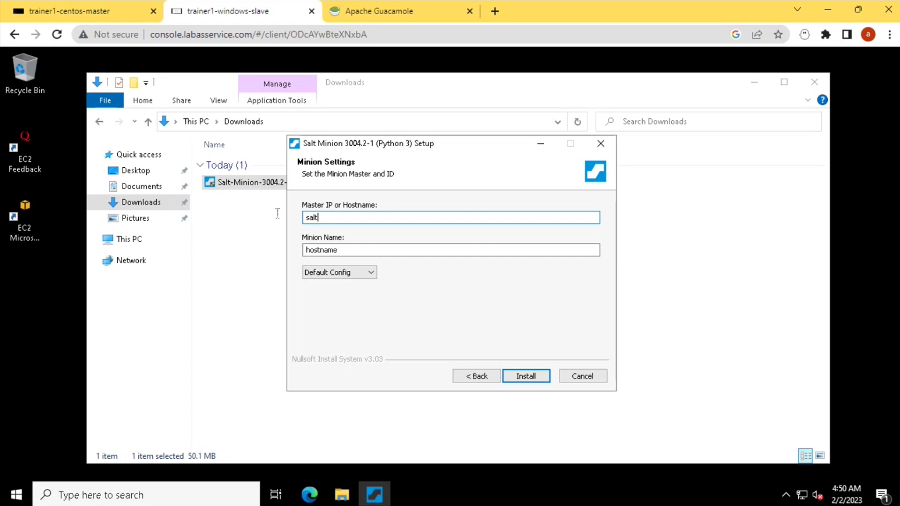
pyautogui.click(340, 218)
pyautogui.press('Tab')
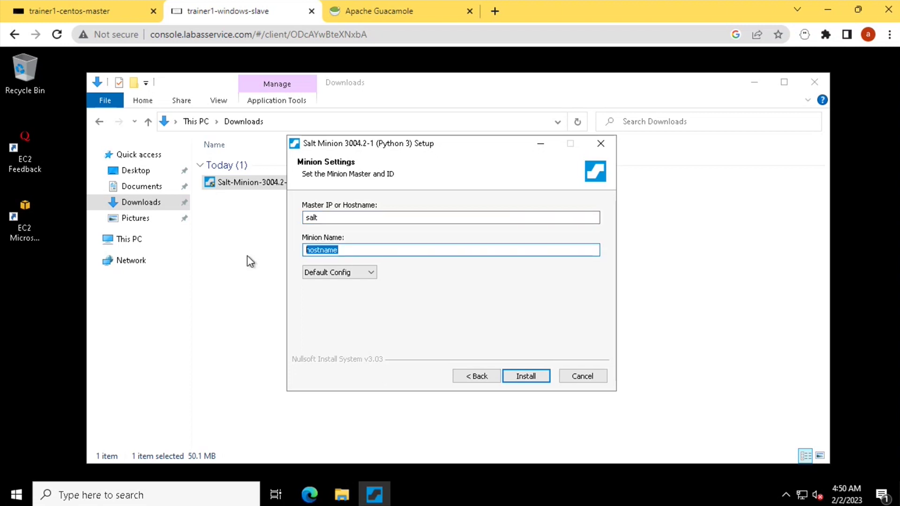
pyautogui.write('windows.training.com')
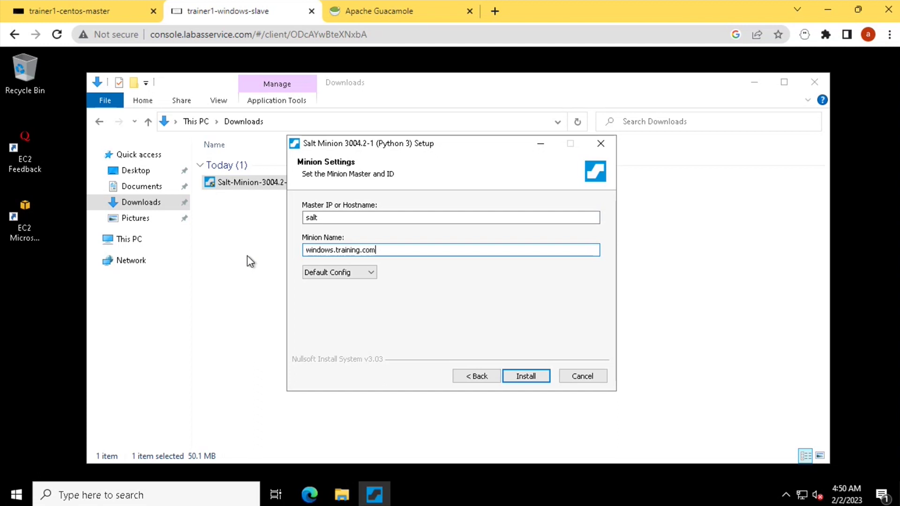
# Step: Install the Salt minion including vcredist_x64_2013, and finish the setup with the salt-minion service set to start
pyautogui.click(525, 377)
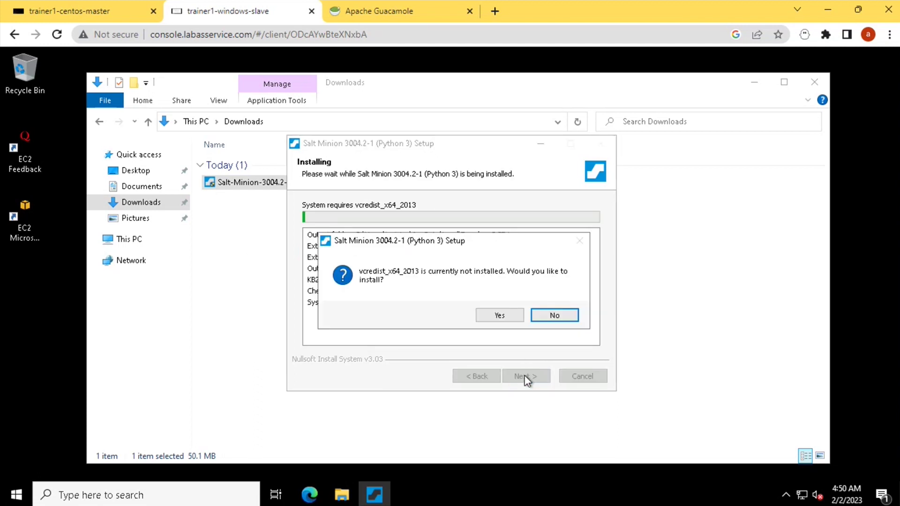
pyautogui.click(494, 315)
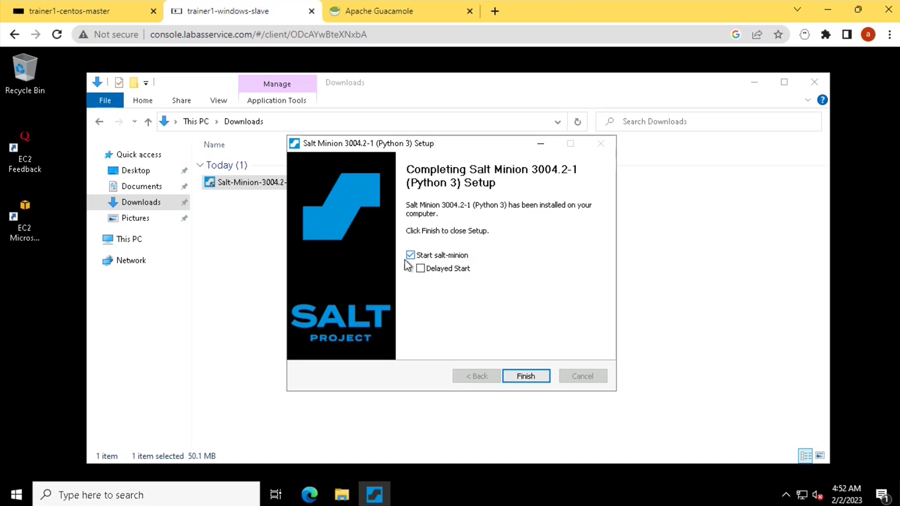
pyautogui.click(527, 377)
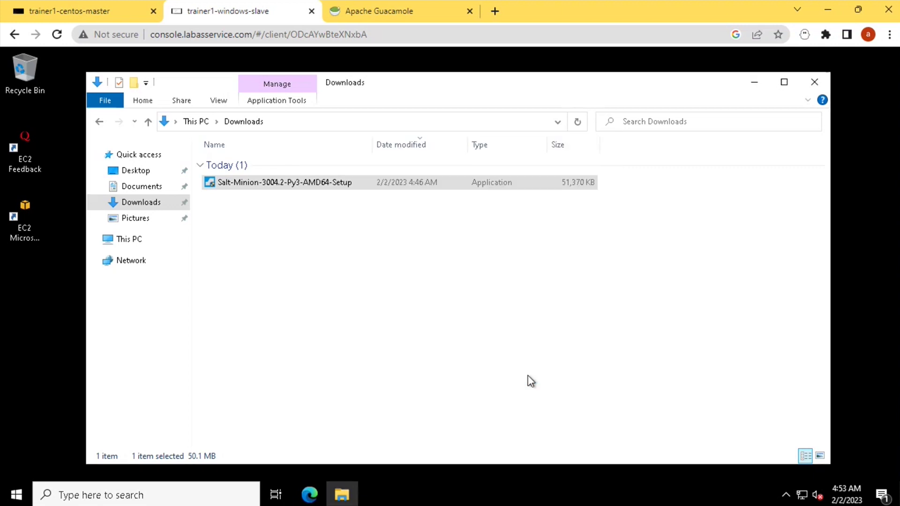
# Step: Switch to the trainer1-centos-master terminal and list the minion keys with salt-key -L
pyautogui.hotkey('ctrl', '1')
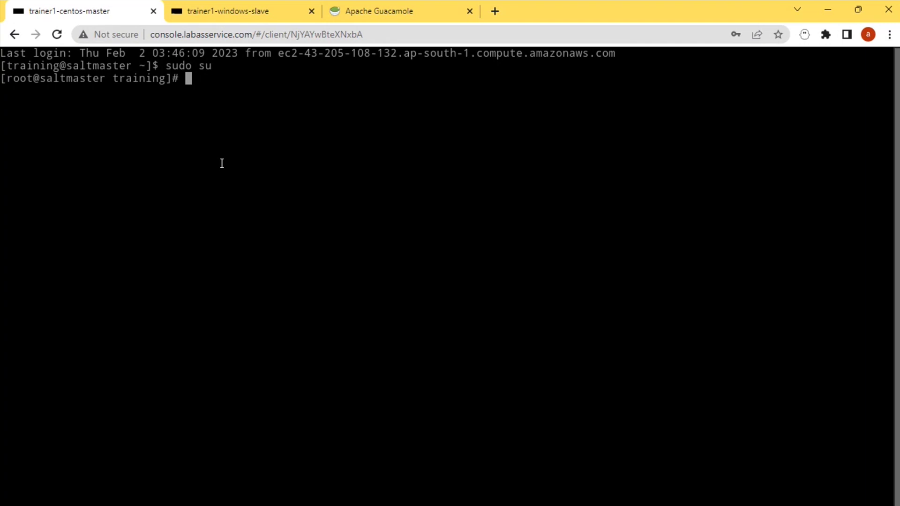
pyautogui.write('salt-key -L')
pyautogui.press('Return')
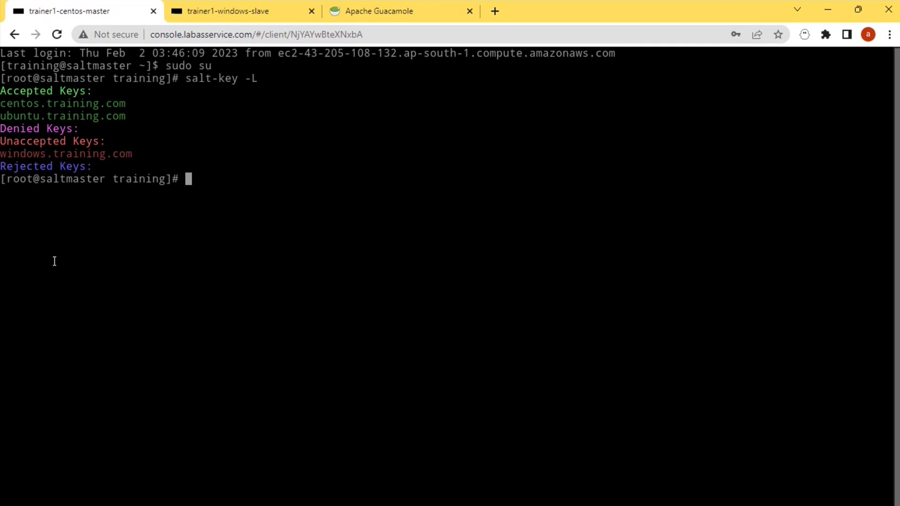
pyautogui.moveTo(17, 156); pyautogui.dragTo(127, 154)
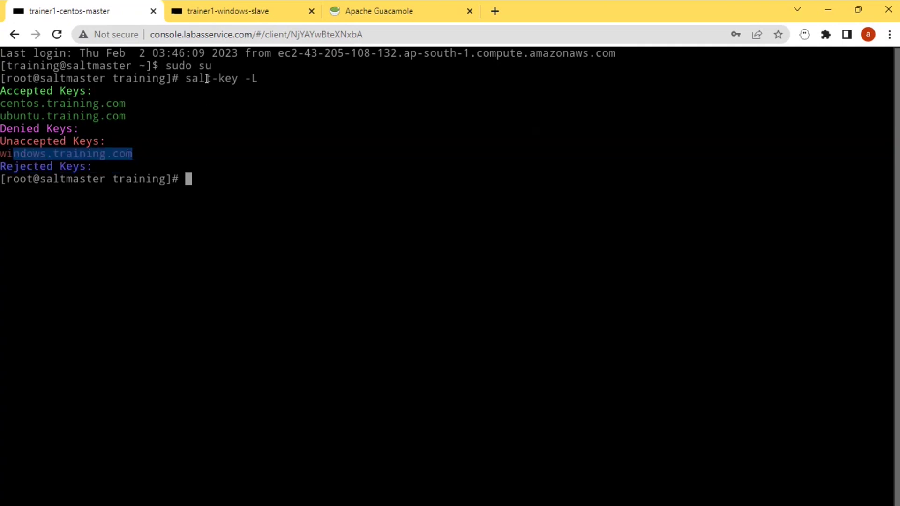
pyautogui.click(188, 78)
pyautogui.moveTo(188, 79); pyautogui.dragTo(254, 79)
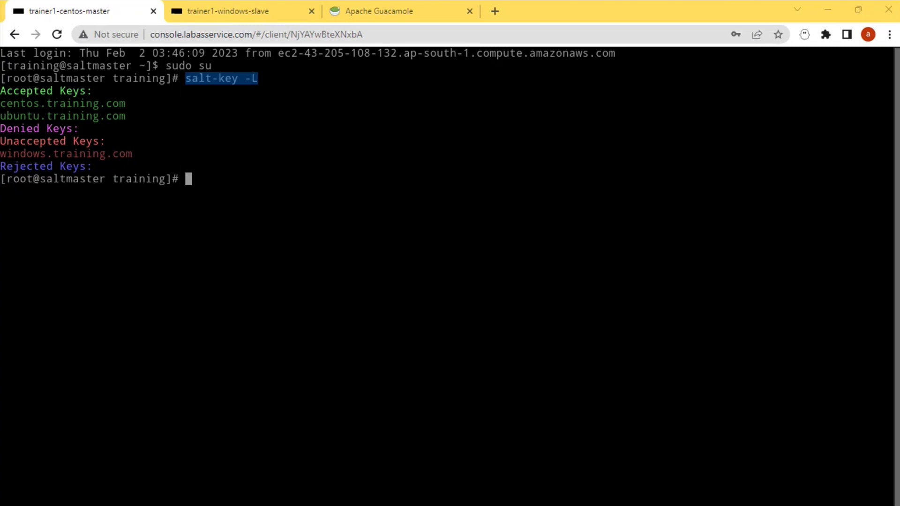
# Step: Accept the Windows minion's key with salt-key -a windows.training.com, confirming with Y
pyautogui.write('salt-key -L')
pyautogui.press('BackSpace')
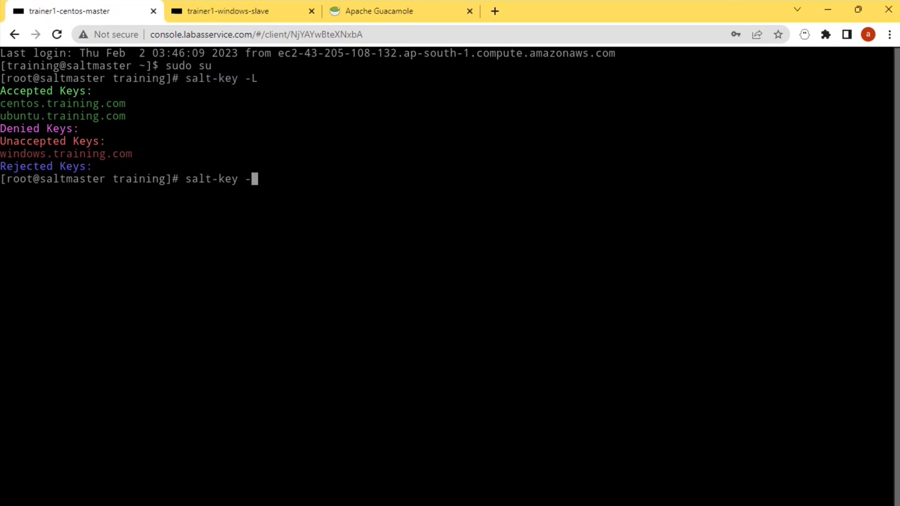
pyautogui.write('a')
pyautogui.moveTo(1, 153); pyautogui.dragTo(131, 153)
pyautogui.rightClick(328, 191)
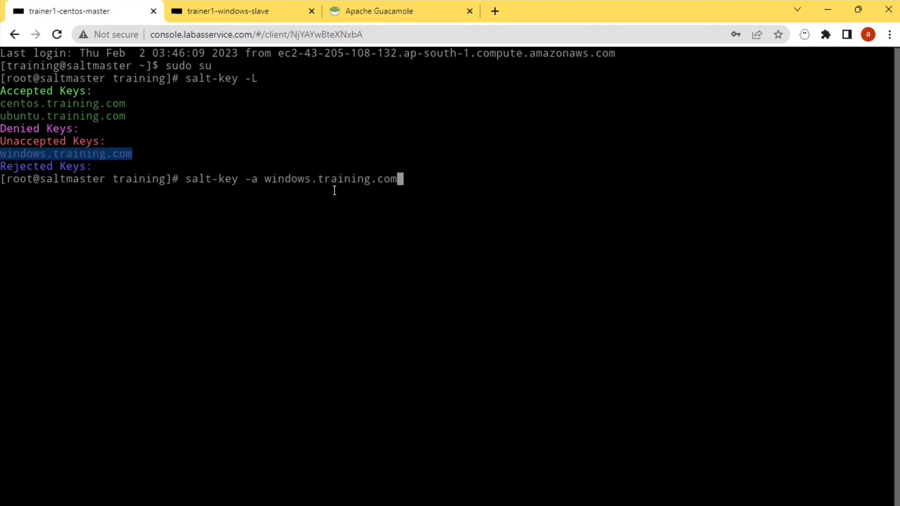
pyautogui.rightClick(334, 191)
pyautogui.press('BackSpace')
pyautogui.press('BackSpace')
pyautogui.press('BackSpace')
pyautogui.press('BackSpace')
pyautogui.press('BackSpace')
pyautogui.press('BackSpace')
pyautogui.press('BackSpace')
pyautogui.press('BackSpace')
pyautogui.press('BackSpace')
pyautogui.press('BackSpace')
pyautogui.press('BackSpace')
pyautogui.press('BackSpace')
pyautogui.press('BackSpace')
pyautogui.press('BackSpace')
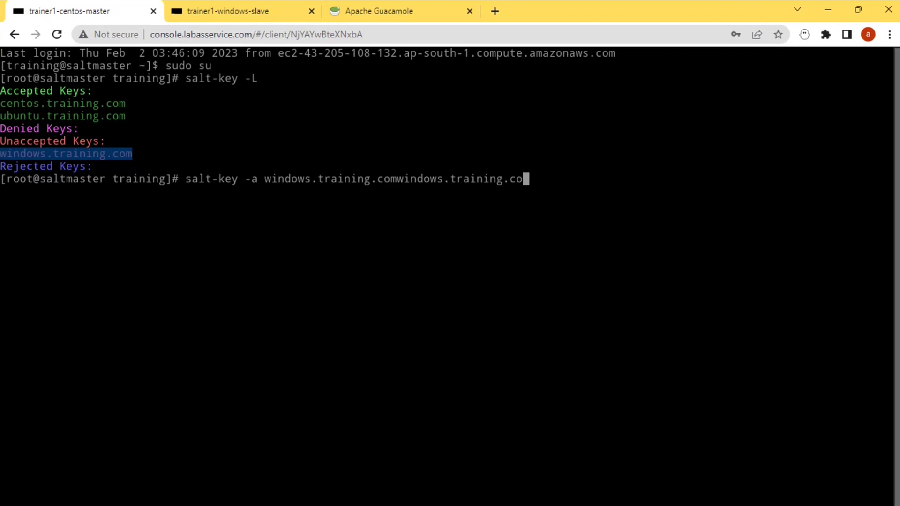
pyautogui.press('BackSpace')
pyautogui.press('BackSpace')
pyautogui.press('BackSpace')
pyautogui.press('BackSpace')
pyautogui.press('BackSpace')
pyautogui.press('BackSpace')
pyautogui.press('BackSpace')
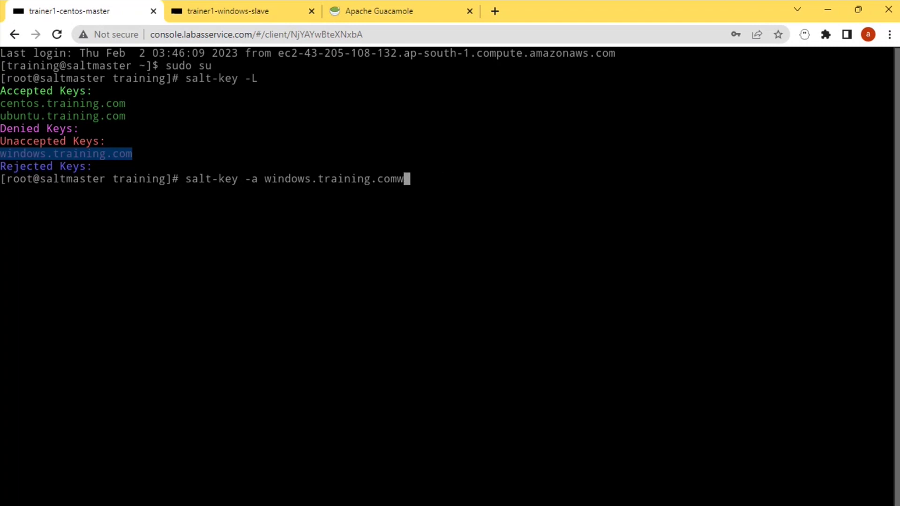
pyautogui.write('m')
pyautogui.press('Return')
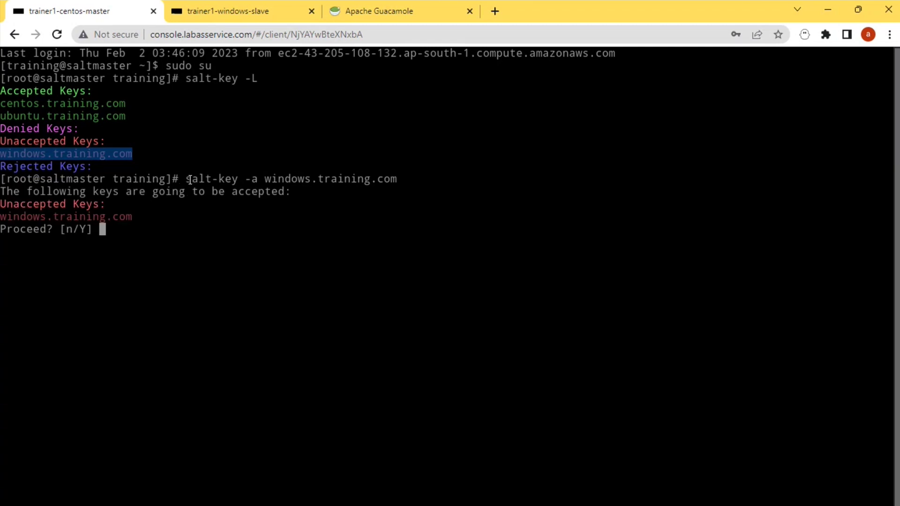
pyautogui.write('Y')
pyautogui.press('Return')
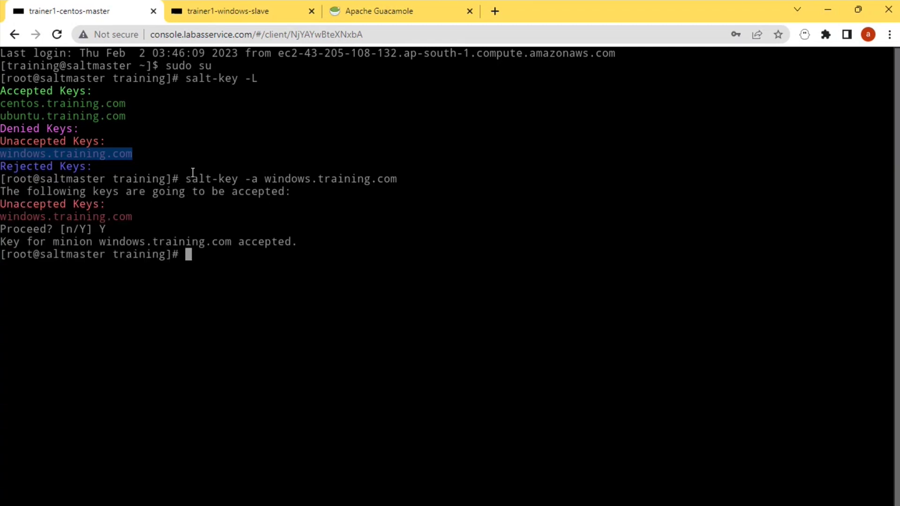
# Step: Run salt-key -L again to check that the Windows minion is among the accepted keys
pyautogui.moveTo(186, 179); pyautogui.dragTo(394, 176)
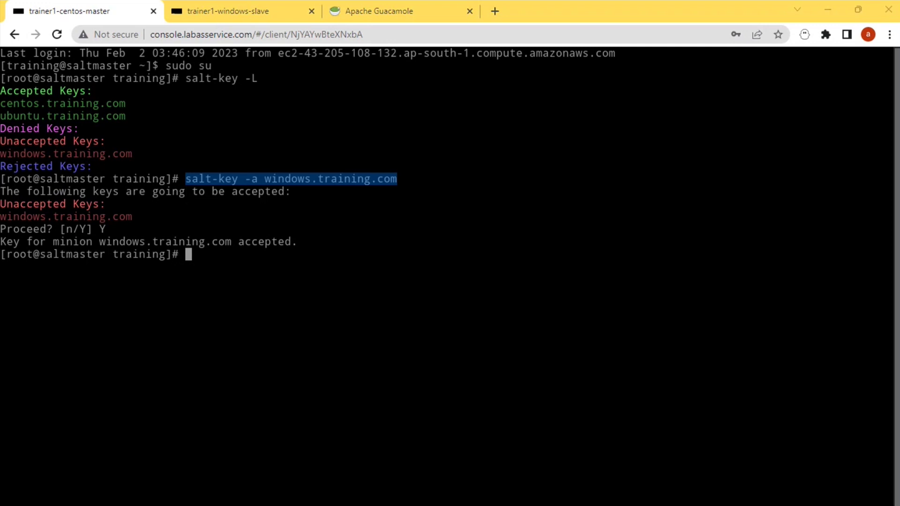
pyautogui.click(260, 298)
pyautogui.press('Up')
pyautogui.press('Up')
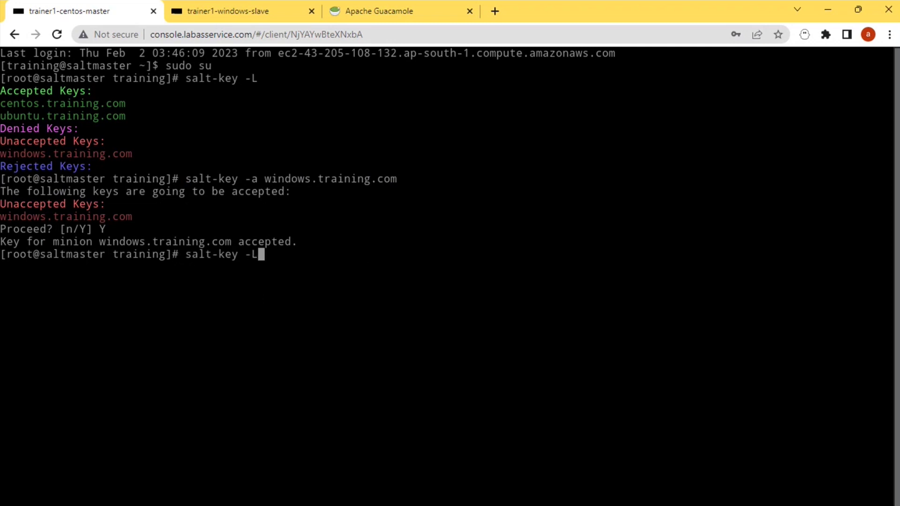
pyautogui.press('Return')
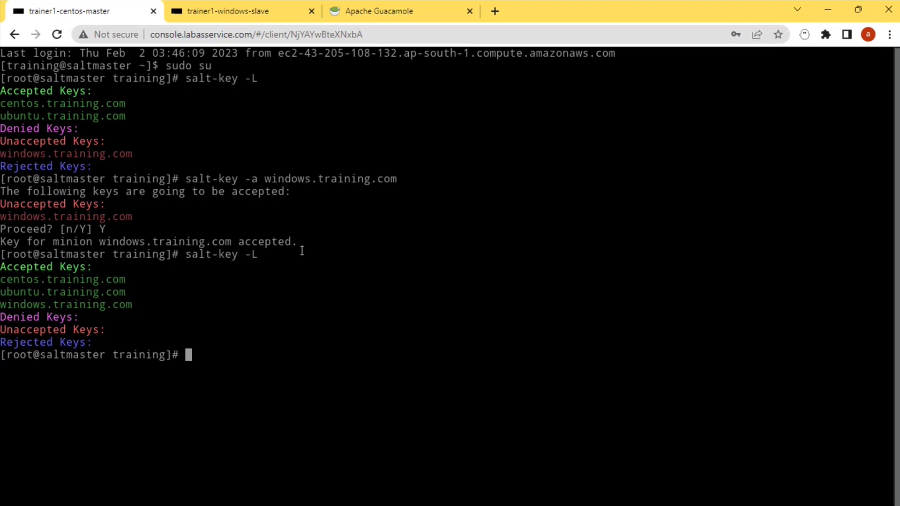
# Step: Test the connection to all minions by running salt '*' test.ping on the master
pyautogui.write('salt \'*"')
pyautogui.press('BackSpace')
pyautogui.press('BackSpace')
pyautogui.write("' test.ping")
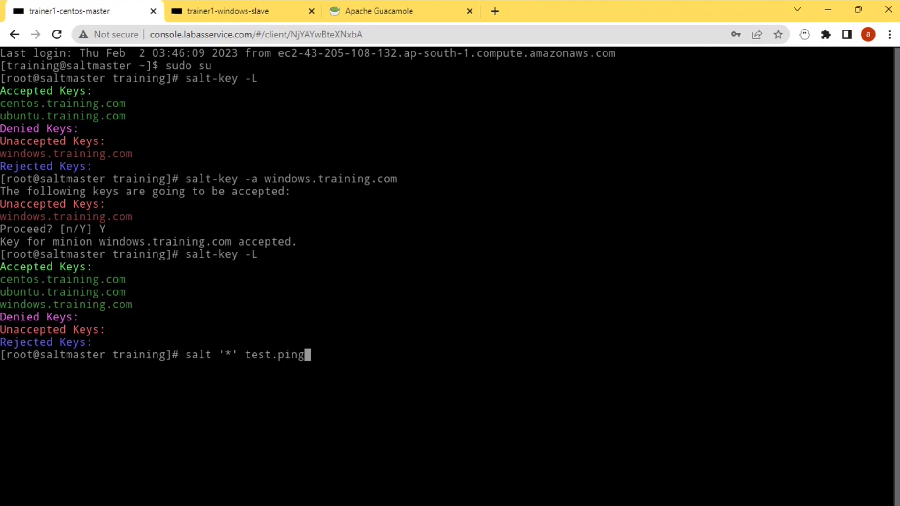
pyautogui.press('Return')
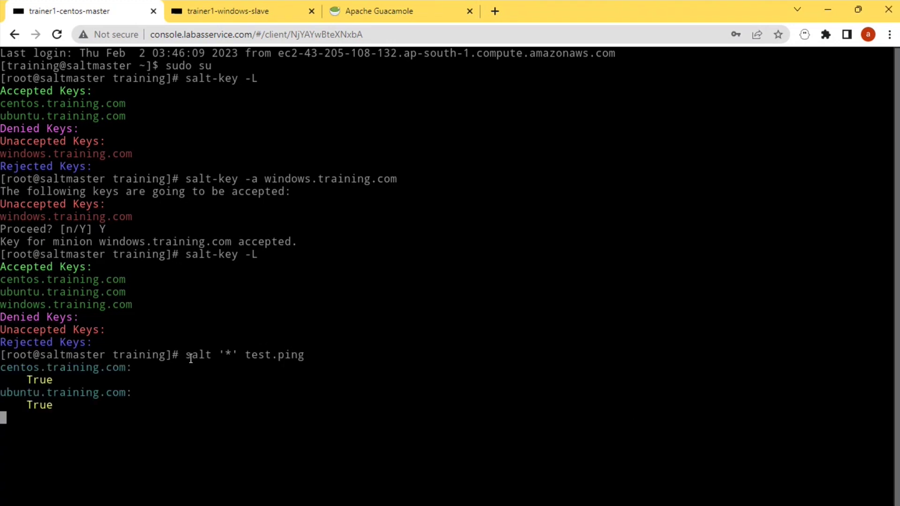
pyautogui.moveTo(186, 356); pyautogui.dragTo(303, 355)
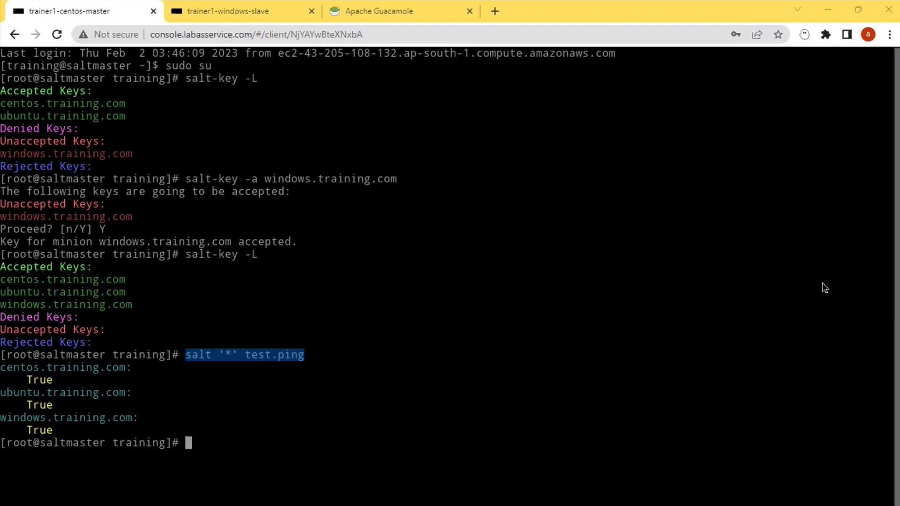
pyautogui.click(371, 227)
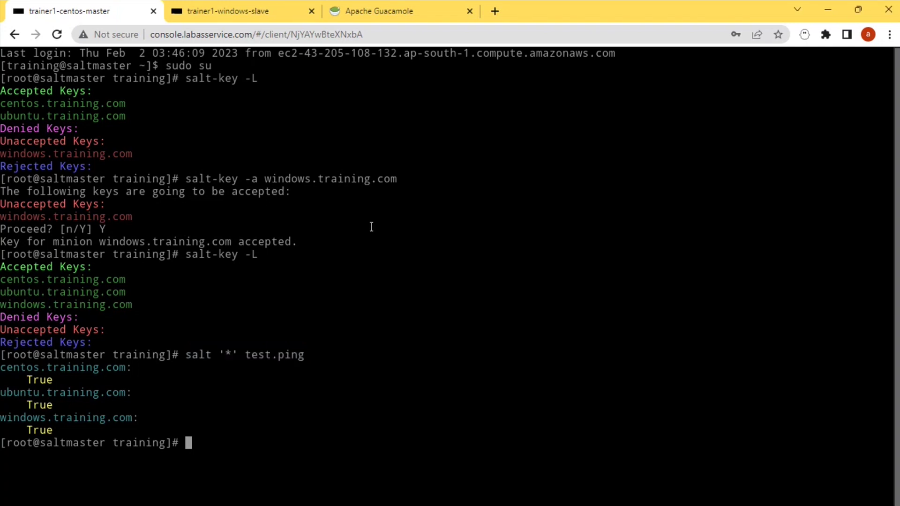